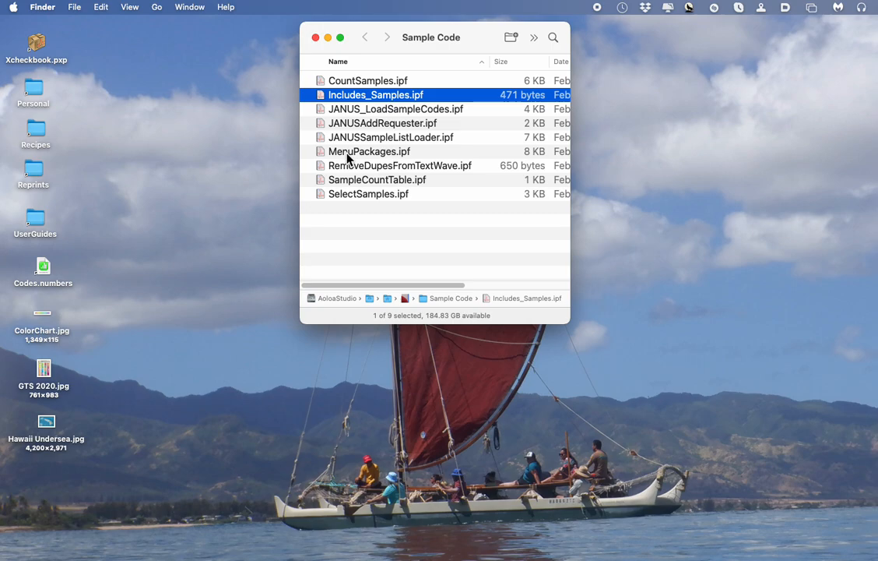
Highlight MenuPackages.ipf in the Sample Code folder and close the folder window.
click(327, 155)
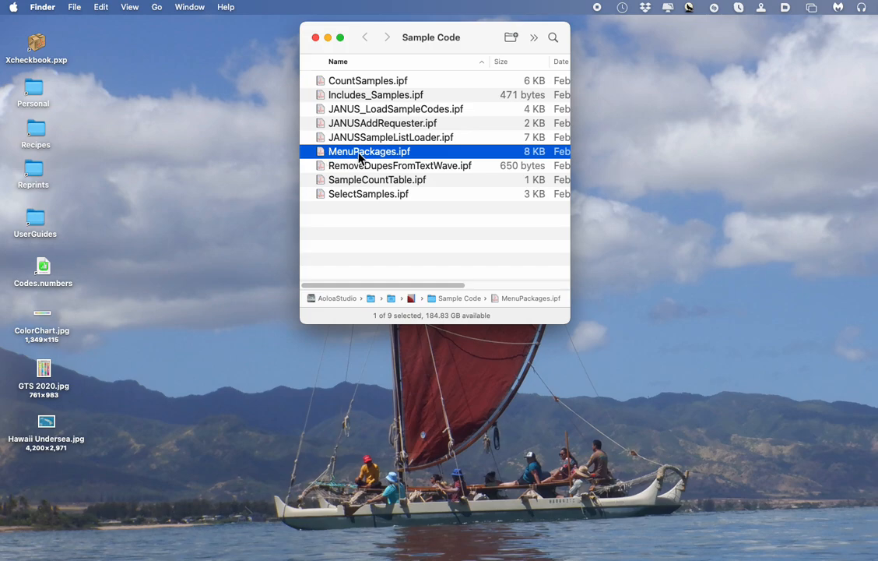
click(315, 37)
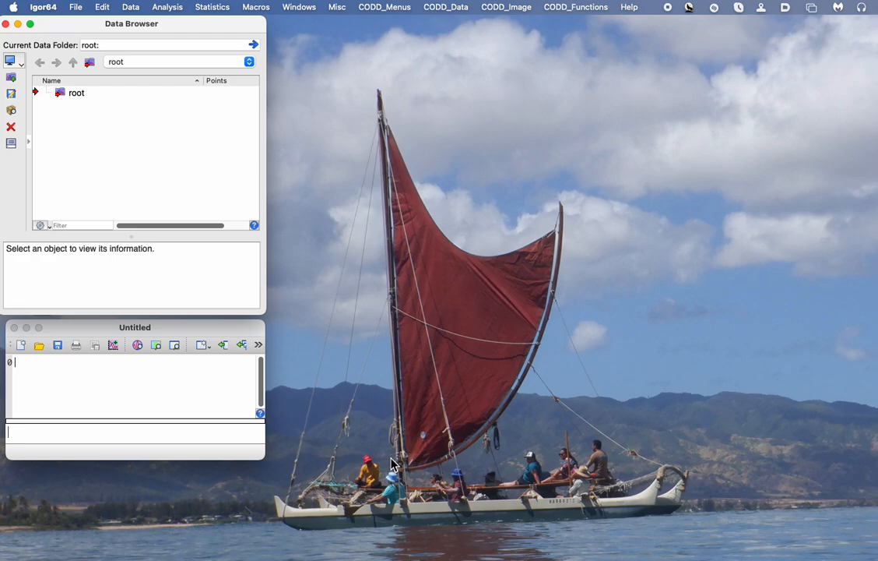
In Igor, load the Sample menu and create an empty JANUS data table.
click(385, 7)
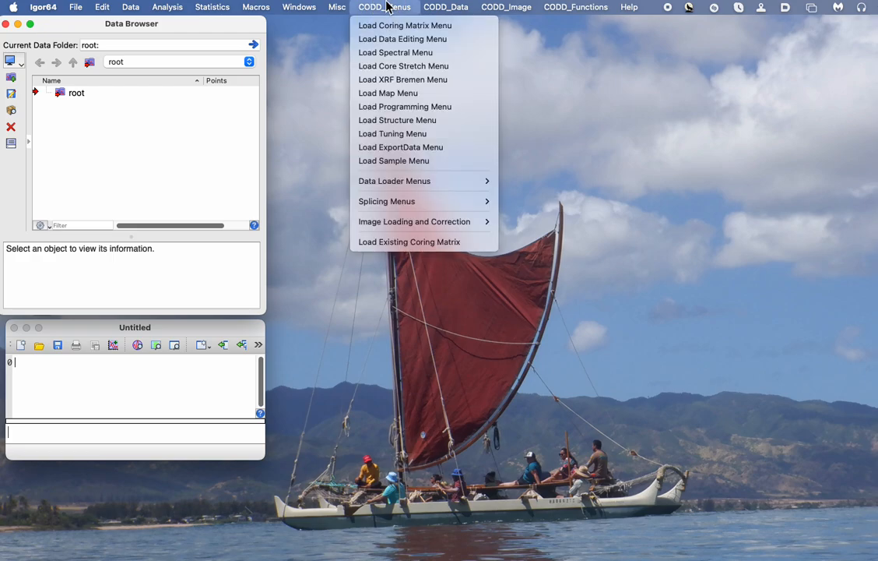
click(415, 161)
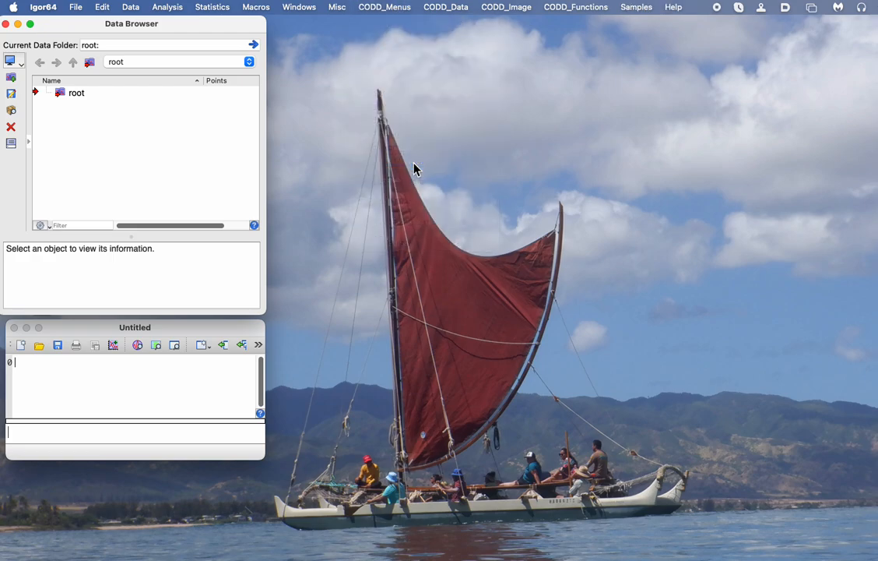
click(635, 7)
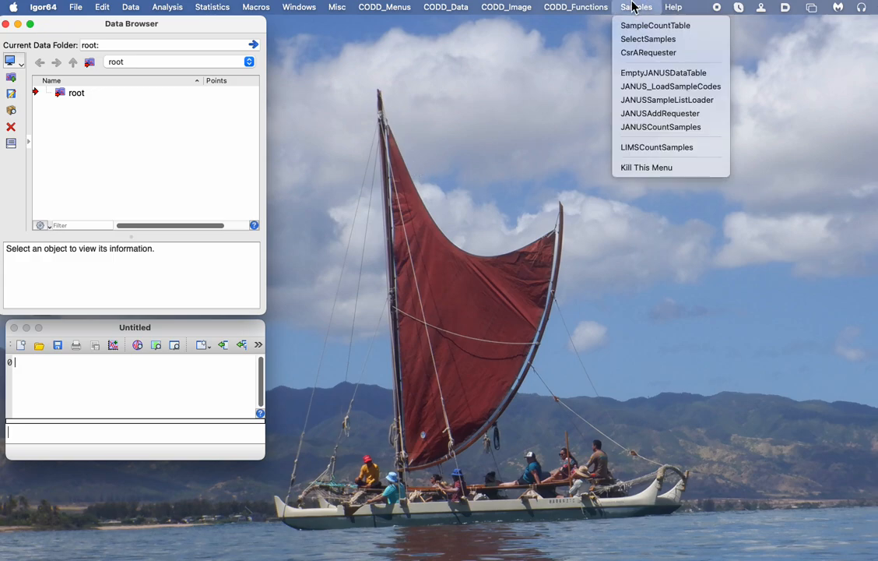
click(666, 73)
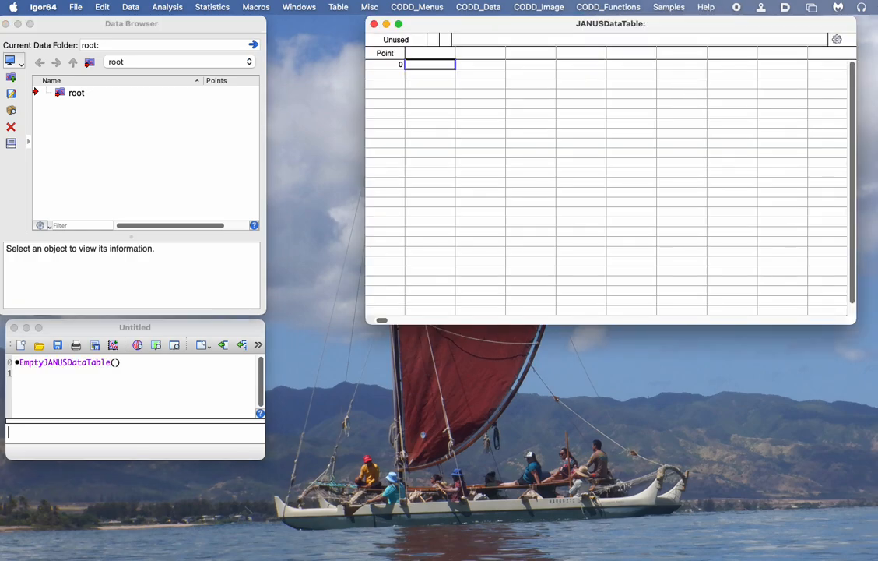
Switch to Chrome and submit a Curatorial Sampling Codes request for leg 160 with all request codes, sorted by code.
drag(877, 47, 322, 24)
scroll(360, 186, down, 5)
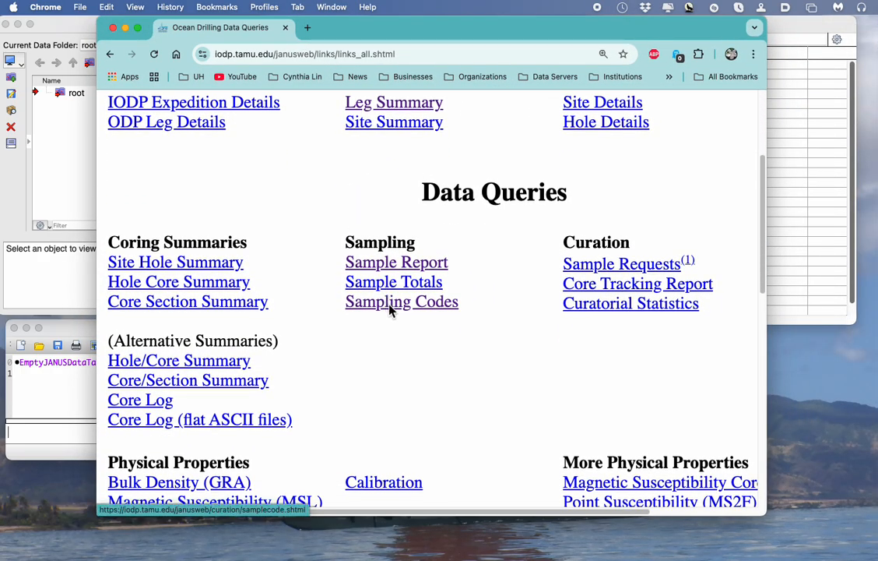
click(391, 303)
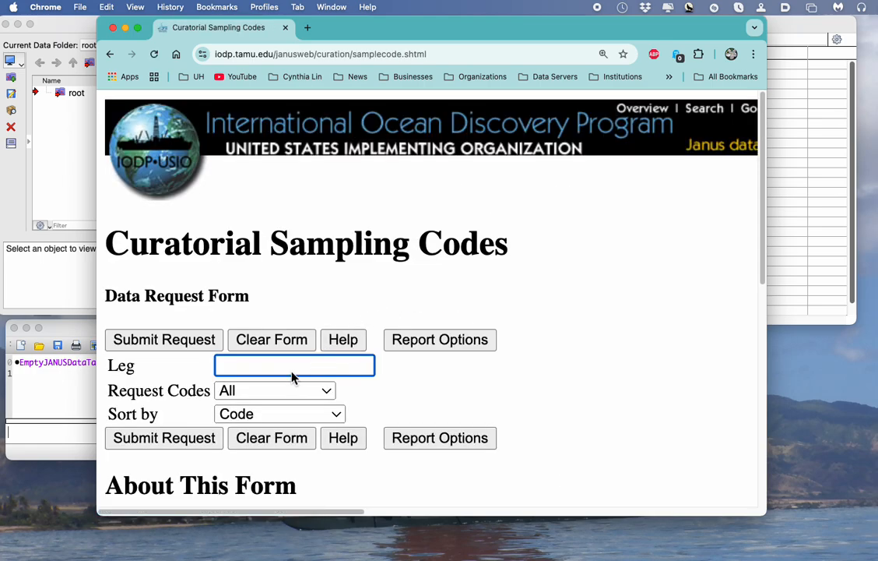
text(16)
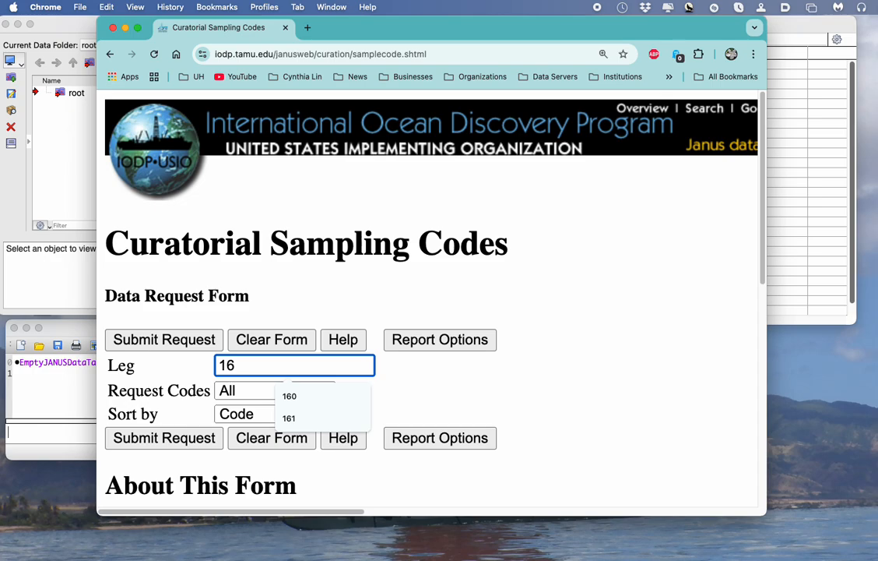
click(292, 396)
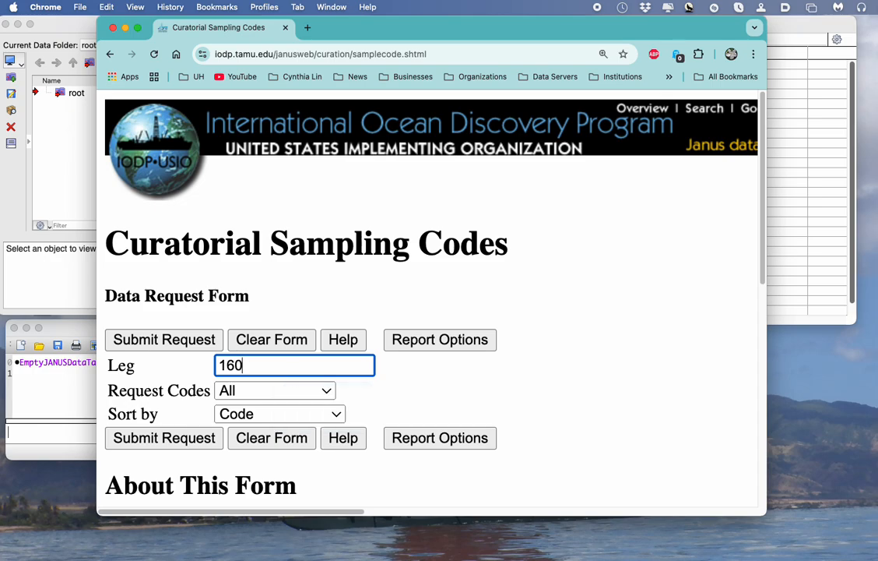
click(166, 440)
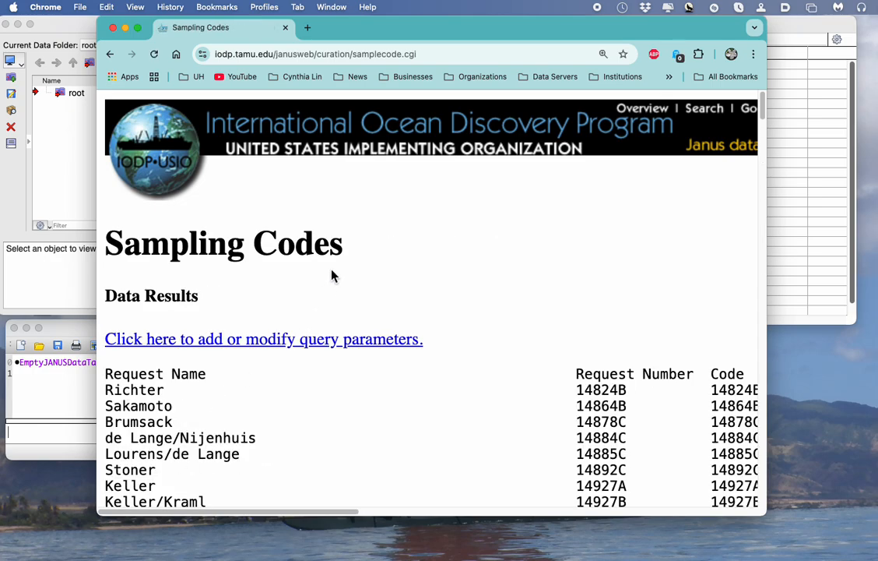
Widen the browser window and select the first sampling codes table from its header row through the row with code WOOD_B.
scroll(331, 275, down, 5)
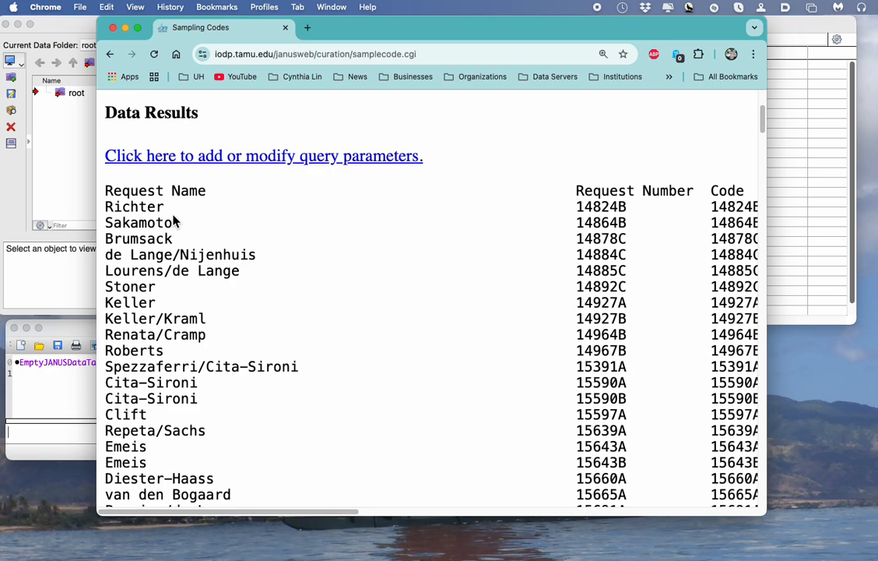
drag(102, 190, 240, 299)
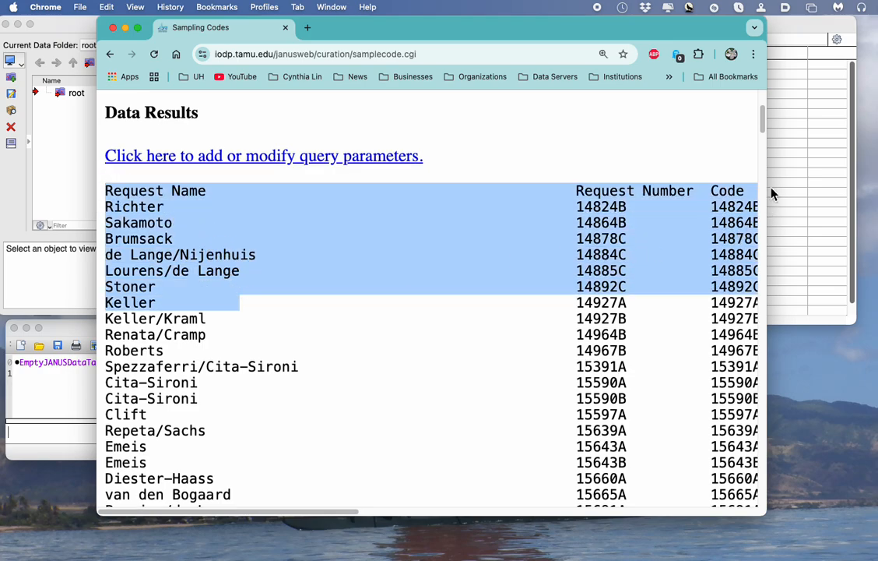
drag(668, 30, 580, 27)
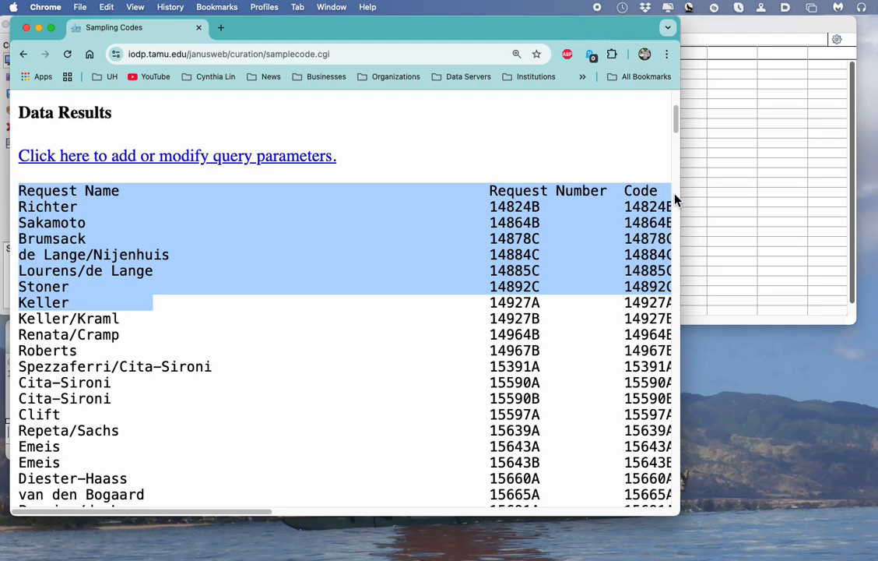
drag(681, 190, 819, 195)
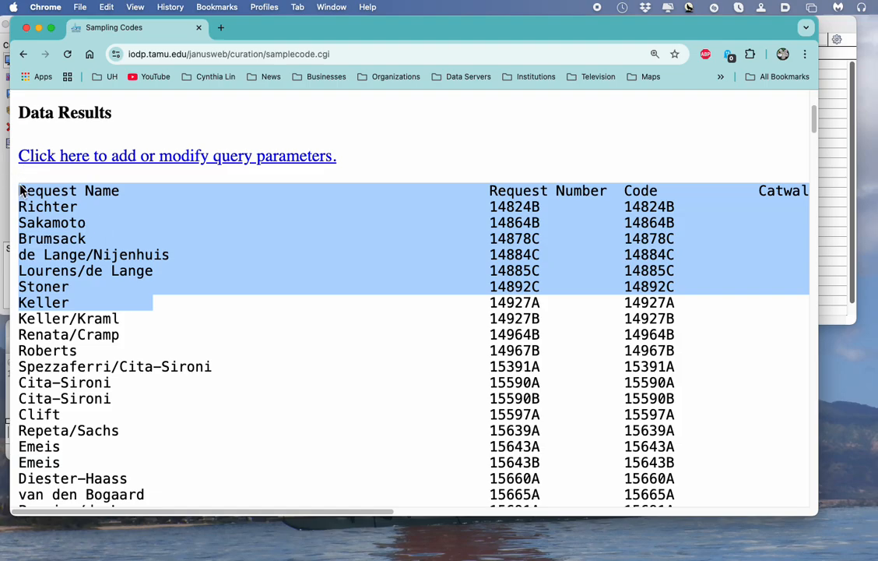
drag(17, 187, 304, 371)
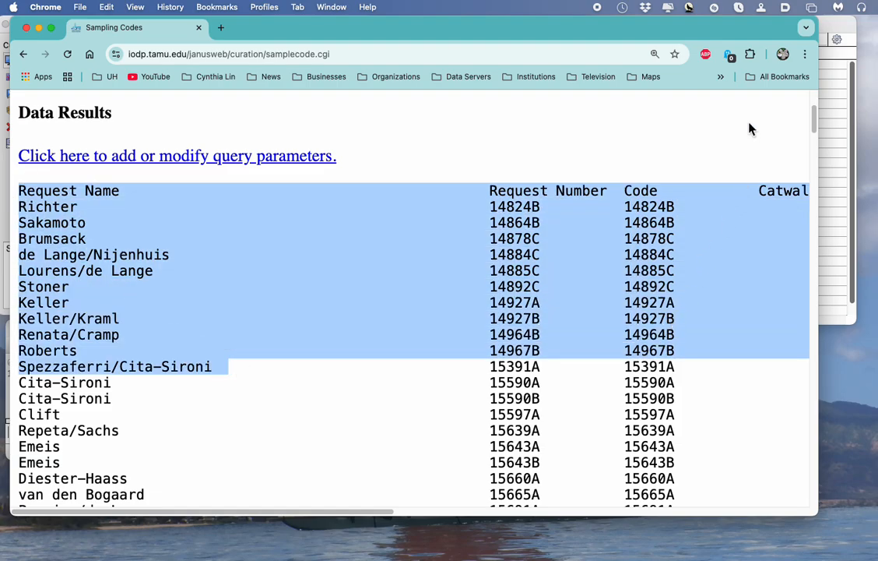
drag(818, 116, 809, 360)
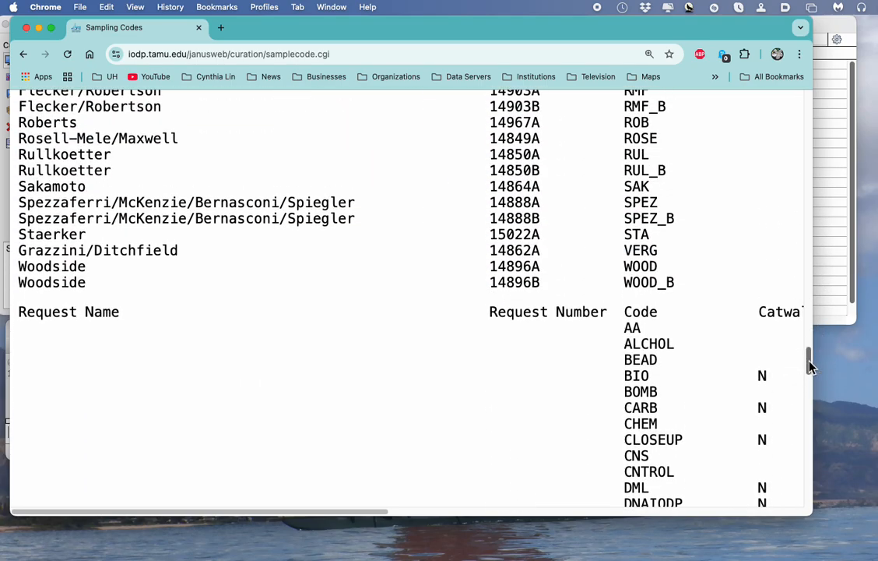
shift+click(694, 295)
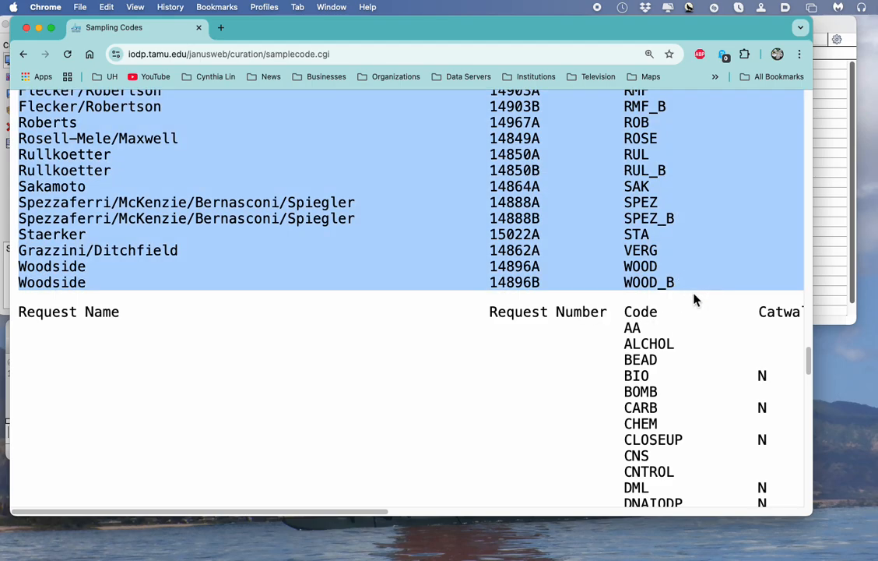
Paste the copied sampling codes into the empty JANUSDataTable in Igor and look through the rows.
click(845, 25)
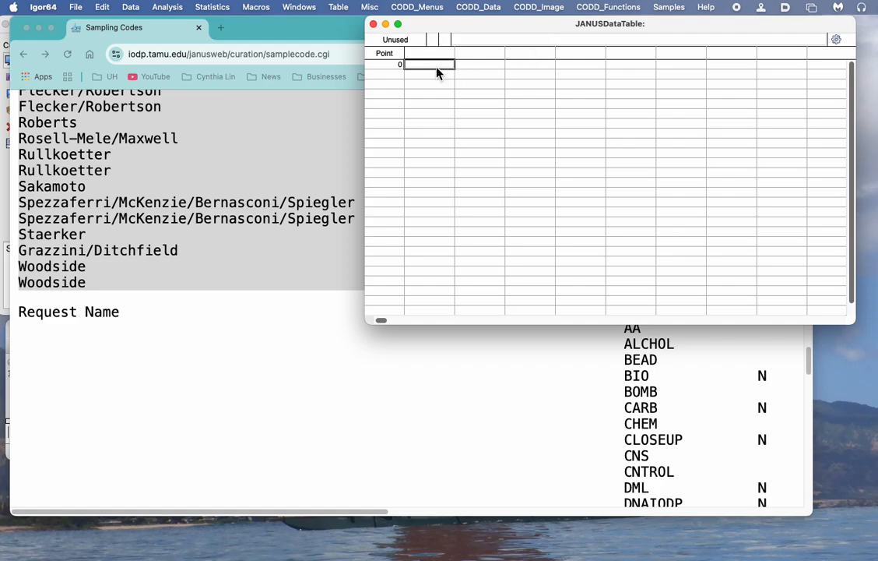
key(super+v)
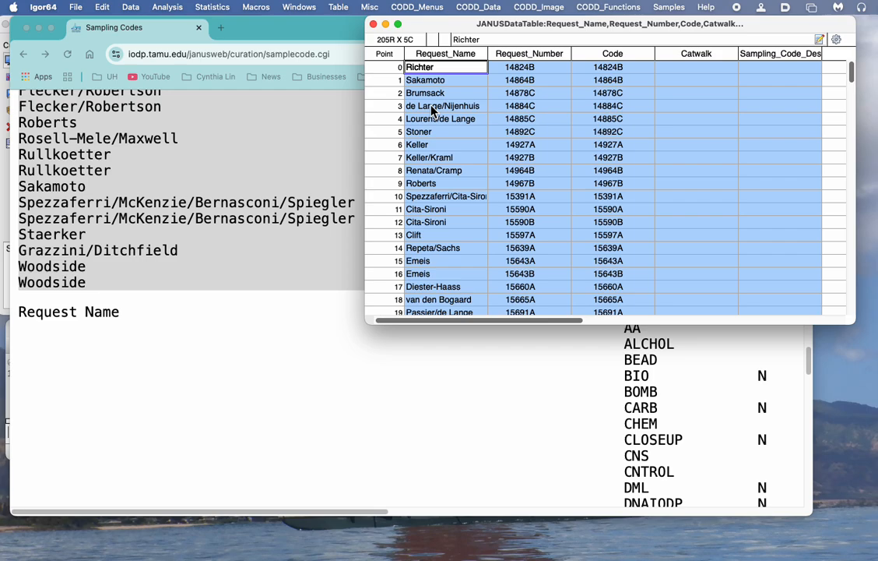
scroll(626, 93, down, 20)
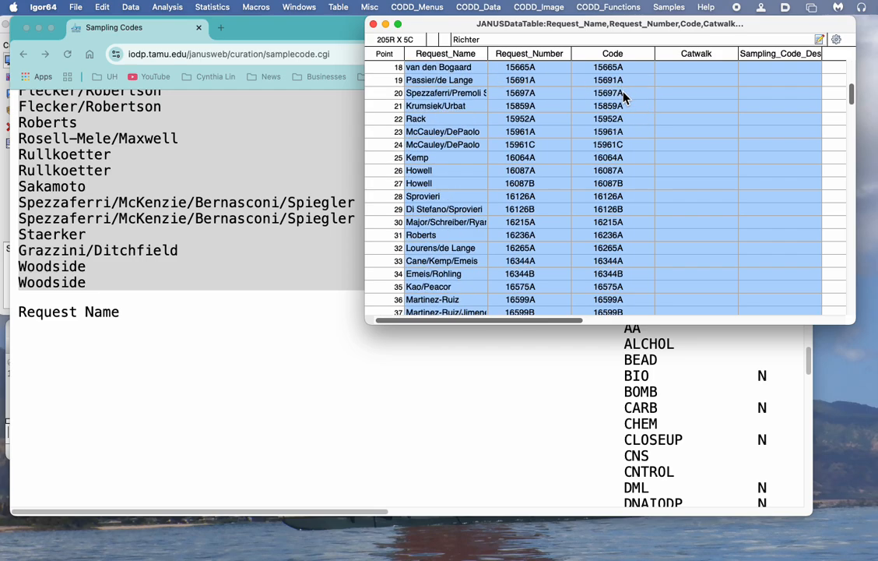
scroll(623, 96, down, 6)
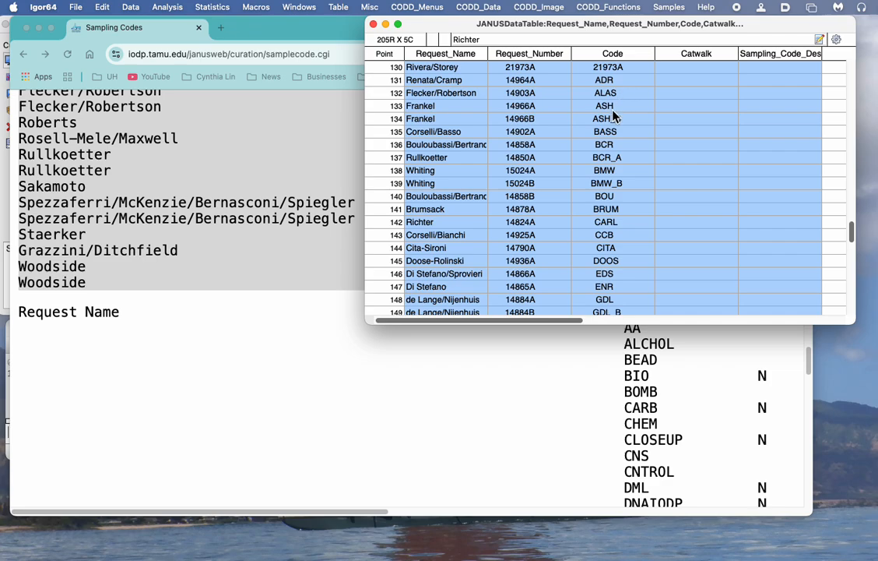
scroll(613, 117, down, 1)
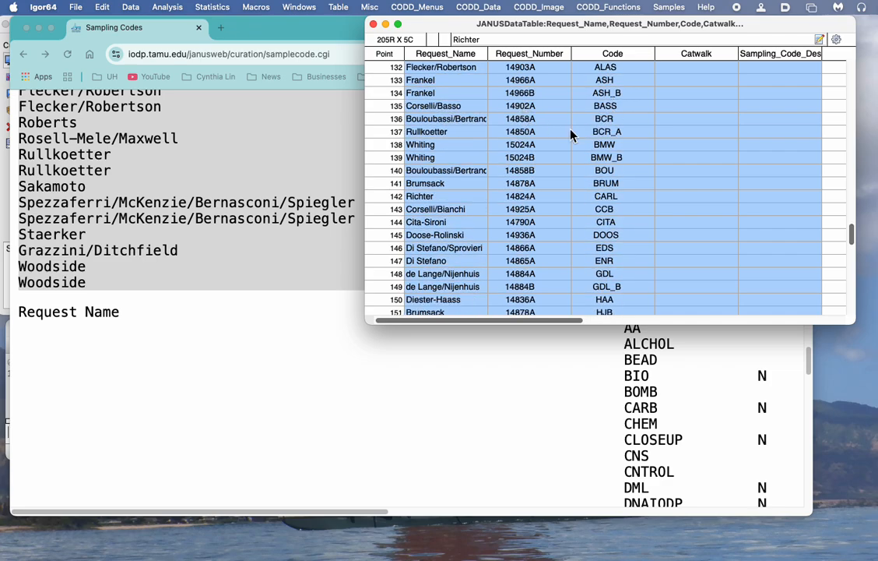
scroll(613, 141, up, 20)
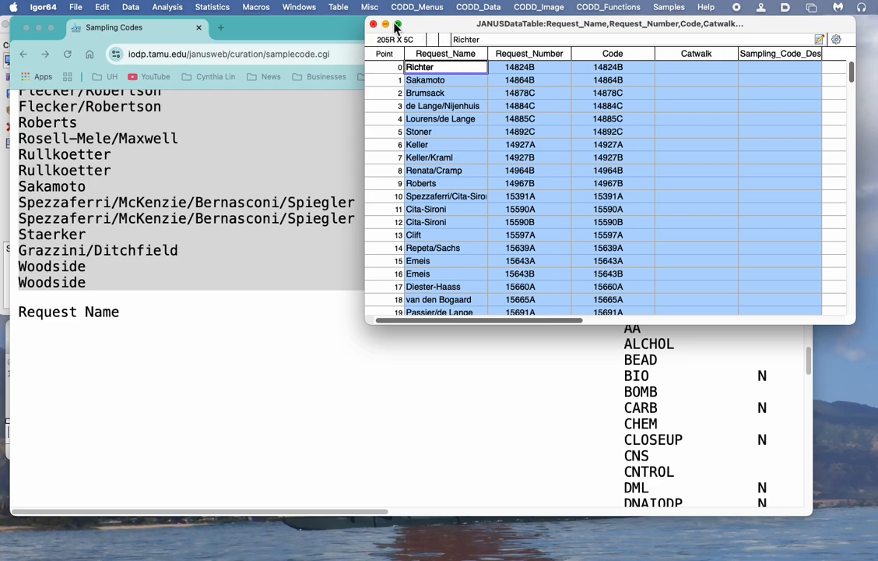
Run JANUS_LoadSampleCodes on the pasted table with the site set to U963.
mouse_move(392, 27)
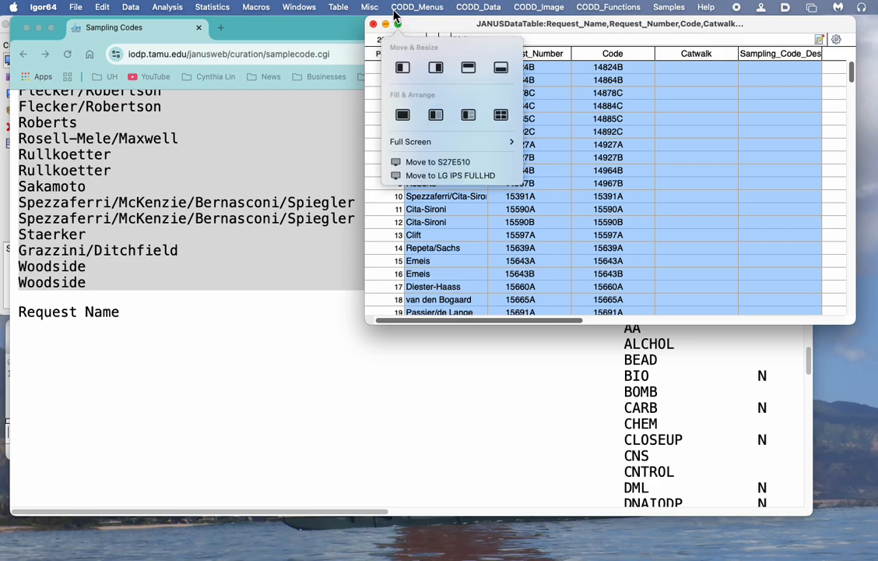
click(670, 7)
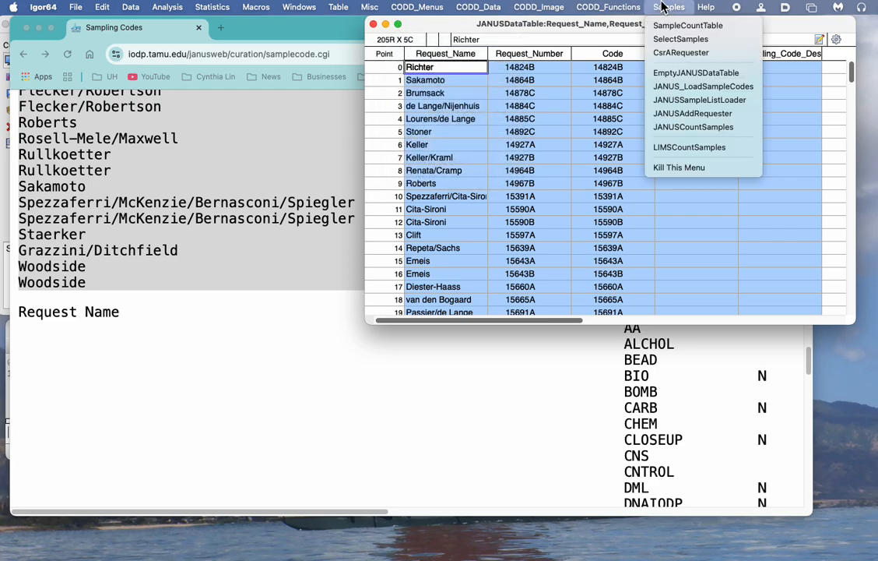
click(664, 7)
click(666, 8)
click(690, 90)
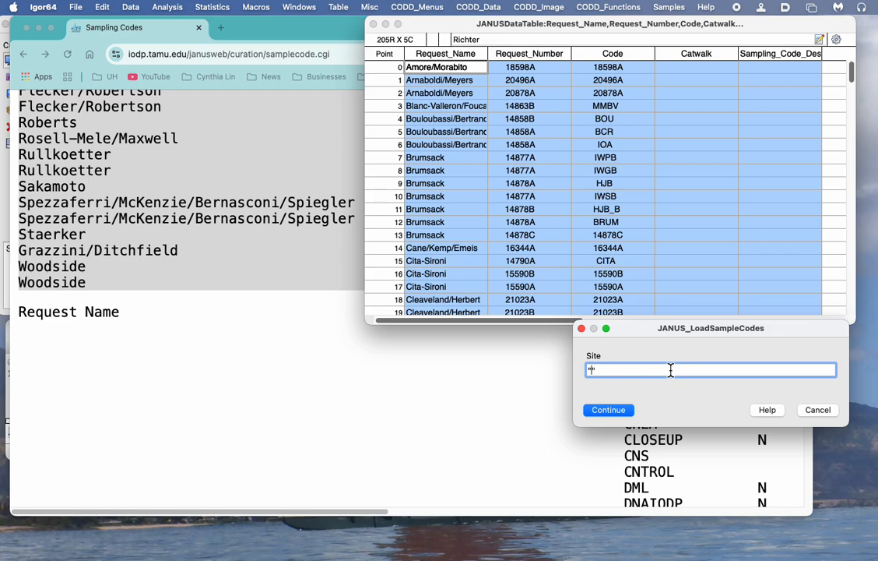
text(U97)
key(BackSpace)
text(63)
key(Return)
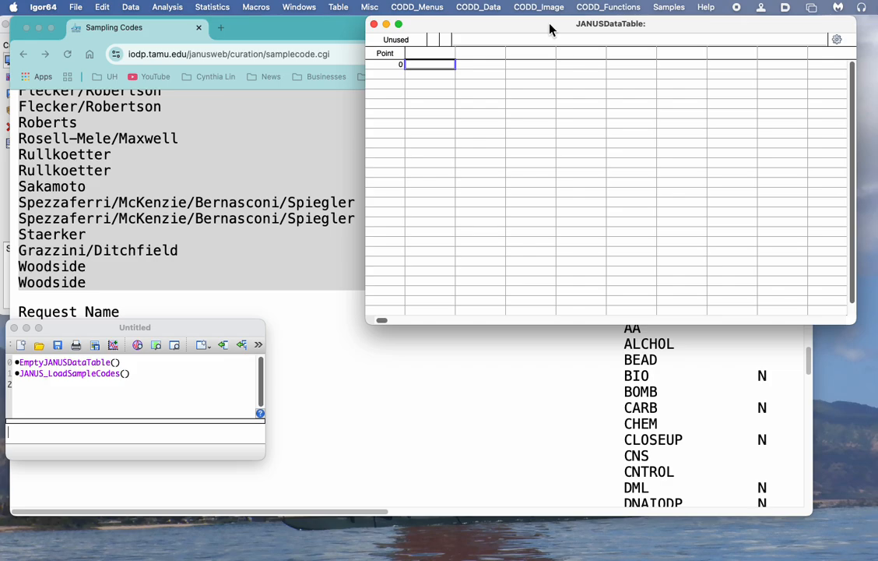
Switch back to Chrome, return to the Janus data queries page and open the Sample Report request form.
scroll(246, 148, up, 1)
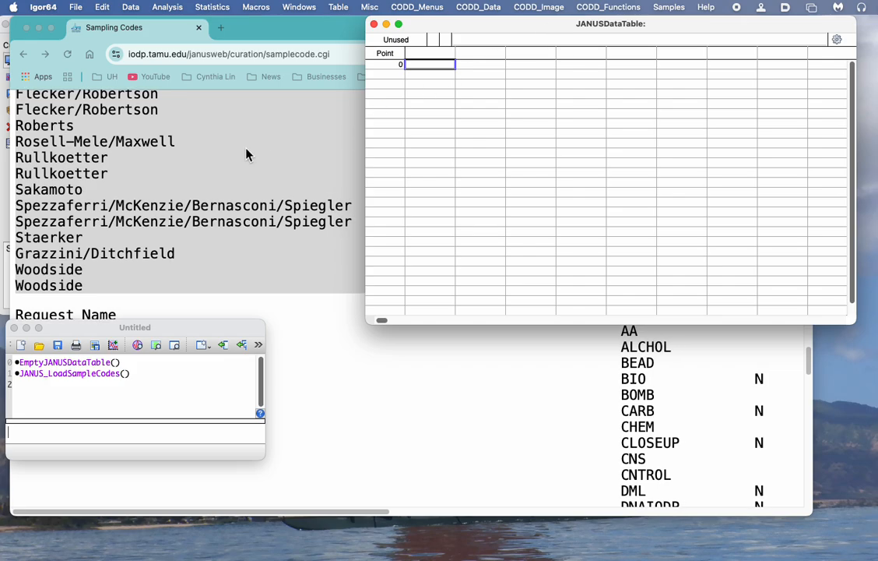
click(246, 148)
scroll(246, 148, down, 2)
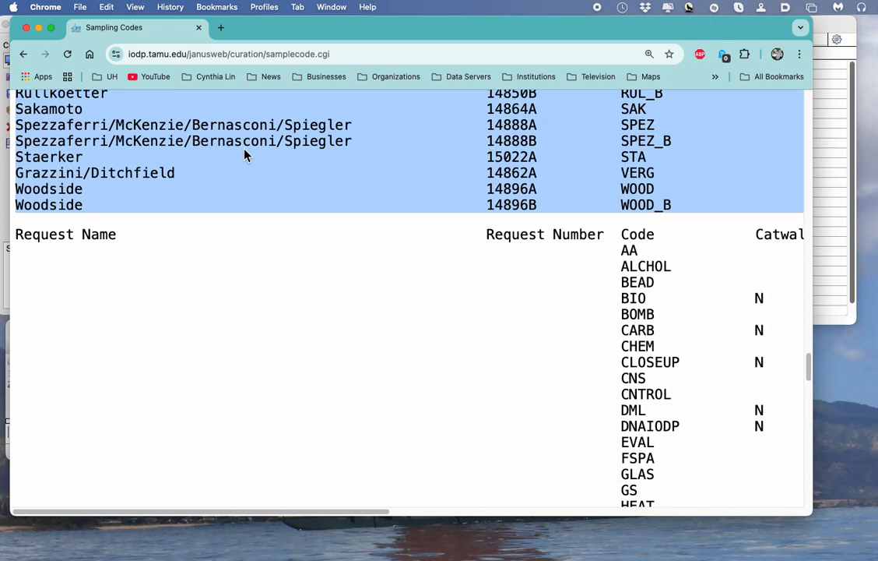
scroll(244, 155, left, 1)
scroll(244, 155, right, 1)
scroll(247, 156, up, 3)
scroll(249, 156, up, 20)
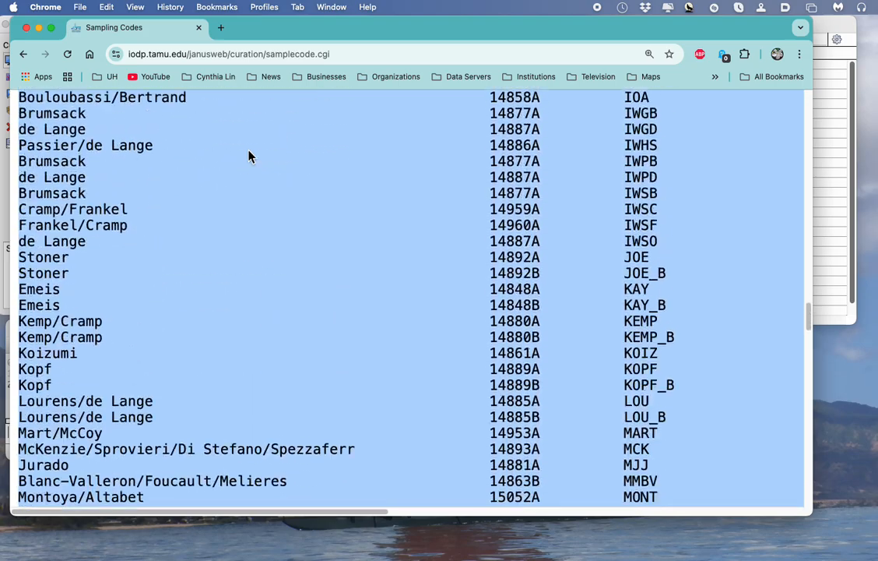
click(24, 53)
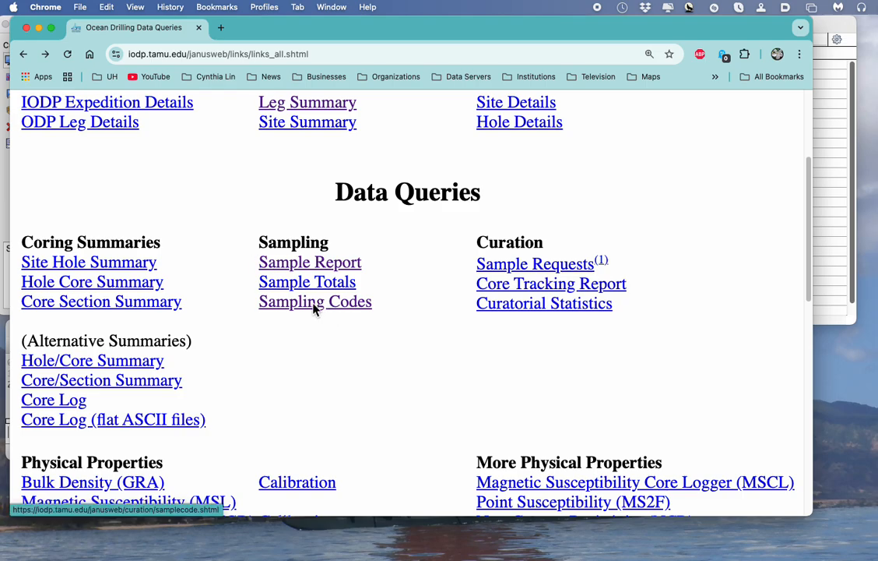
click(305, 265)
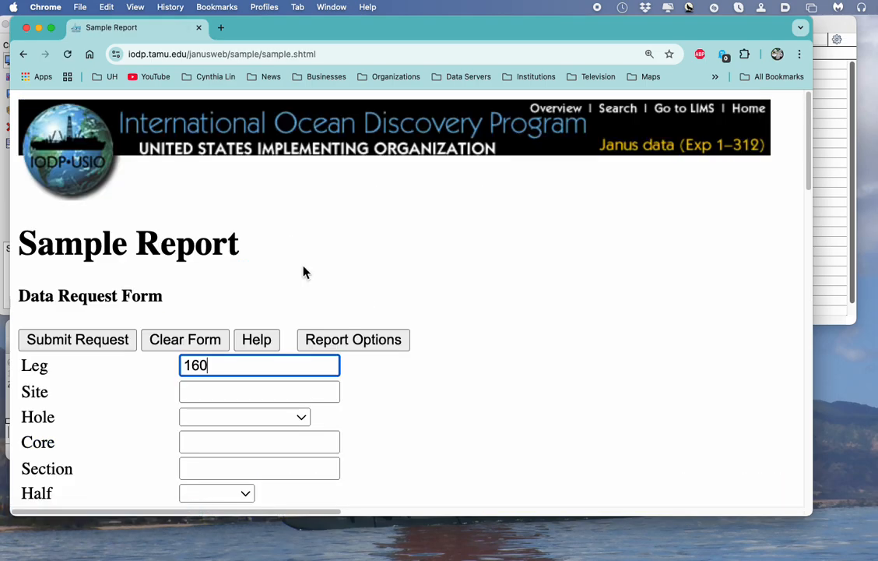
Set the Sample Report request to site 963 and hole A, and submit it.
click(237, 395)
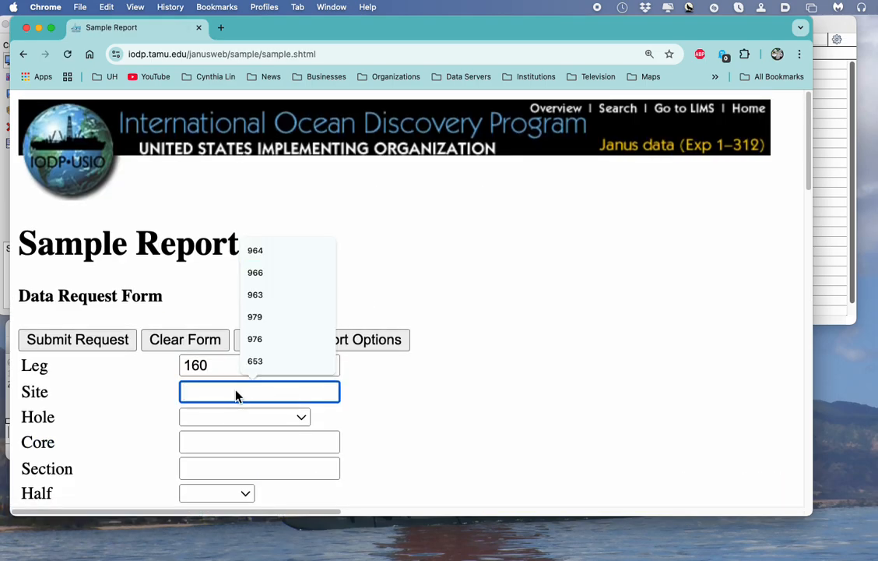
text(u)
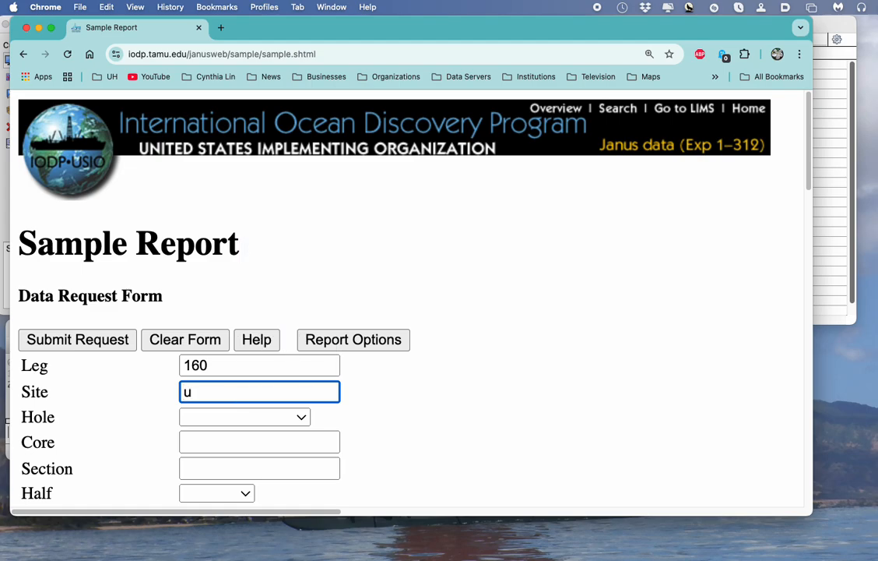
text(9)
key(BackSpace)
key(BackSpace)
text(963)
click(240, 418)
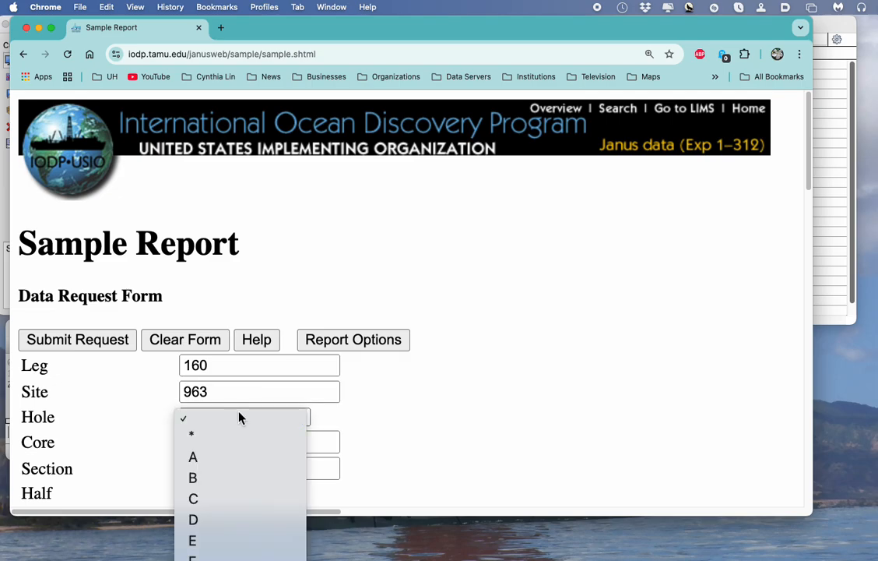
click(225, 459)
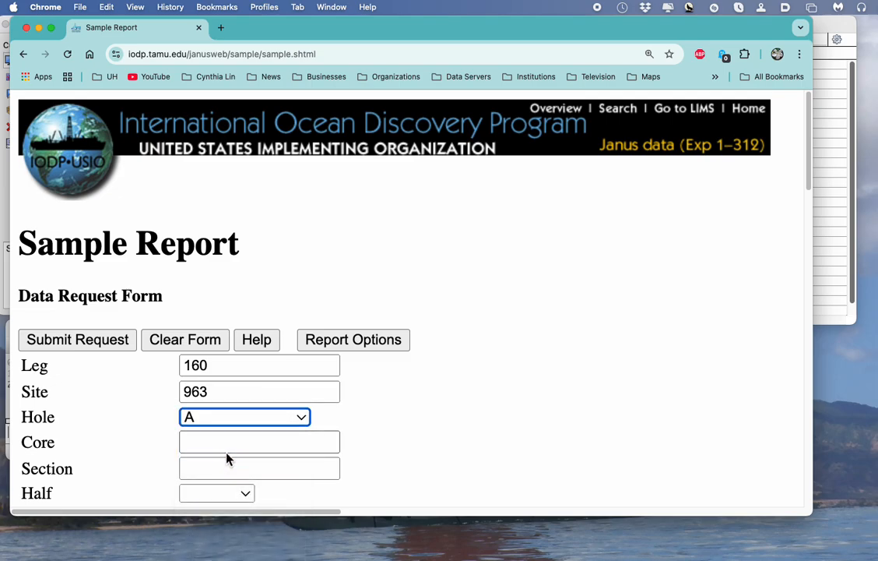
click(92, 343)
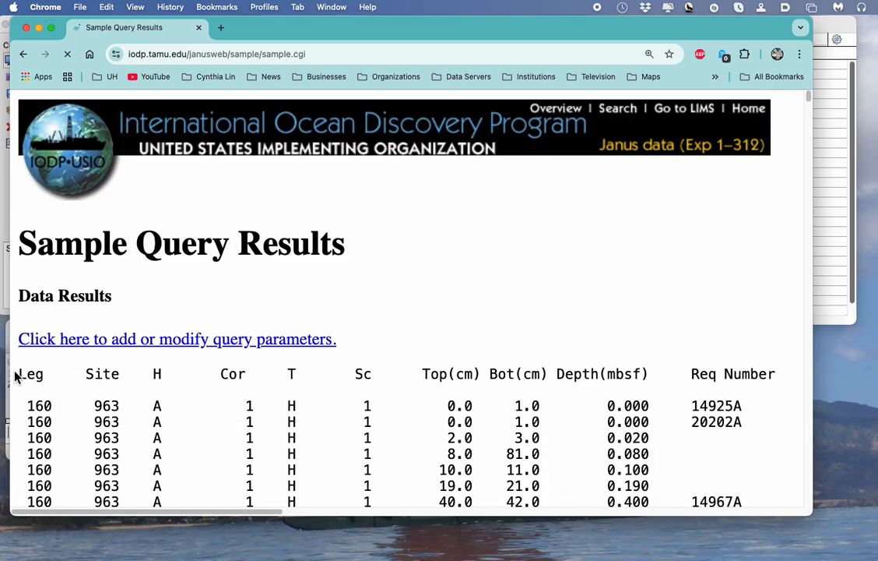
Select and copy the hole A query results from the header row through the last sample row, excluding the totals.
drag(15, 379, 253, 469)
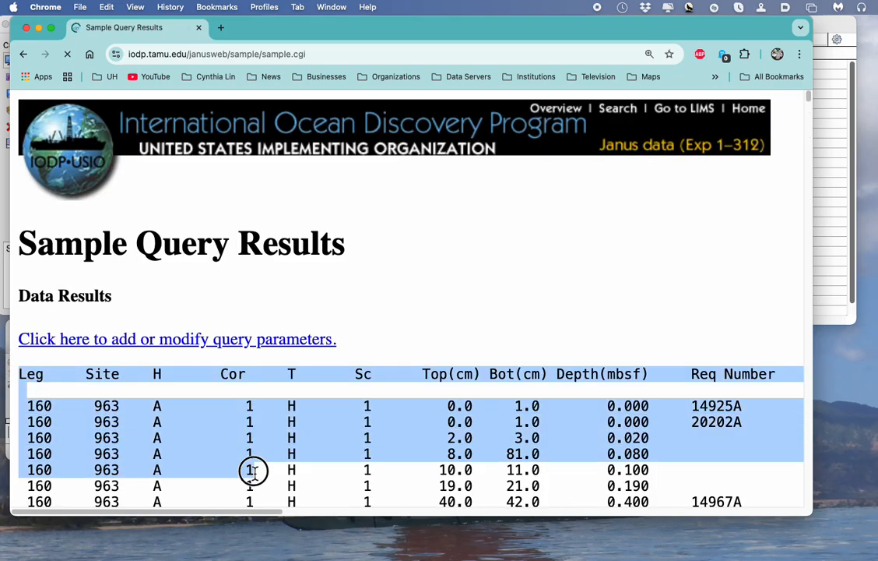
click(808, 502)
scroll(788, 473, down, 5)
scroll(788, 479, down, 10)
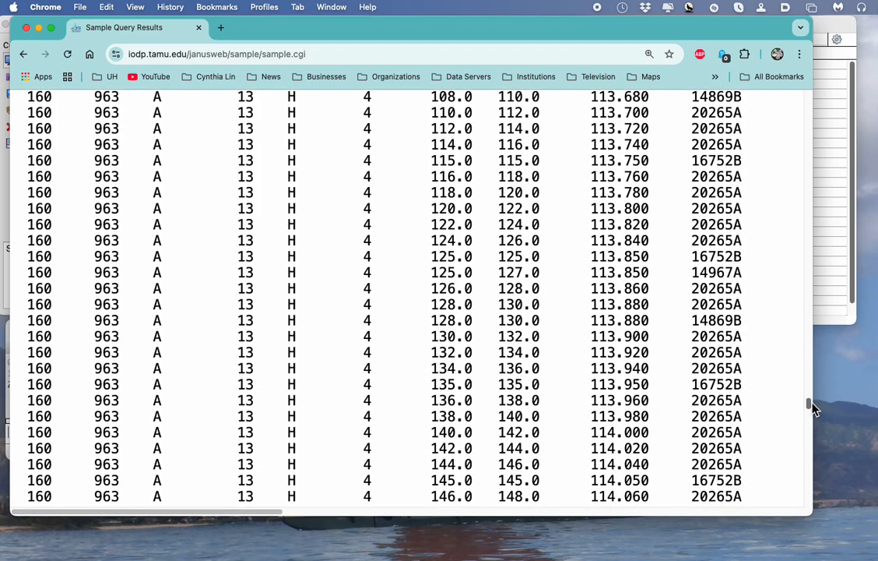
drag(809, 407, 810, 510)
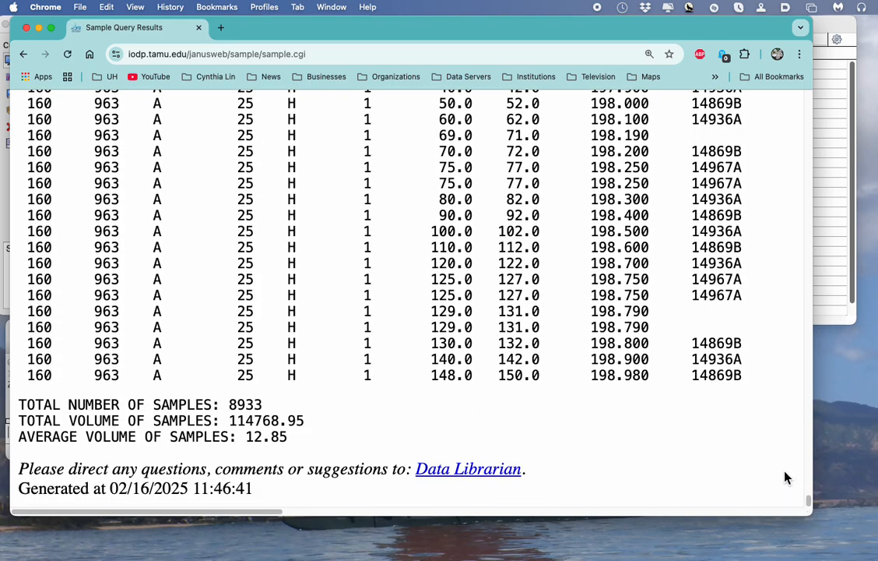
shift+click(693, 393)
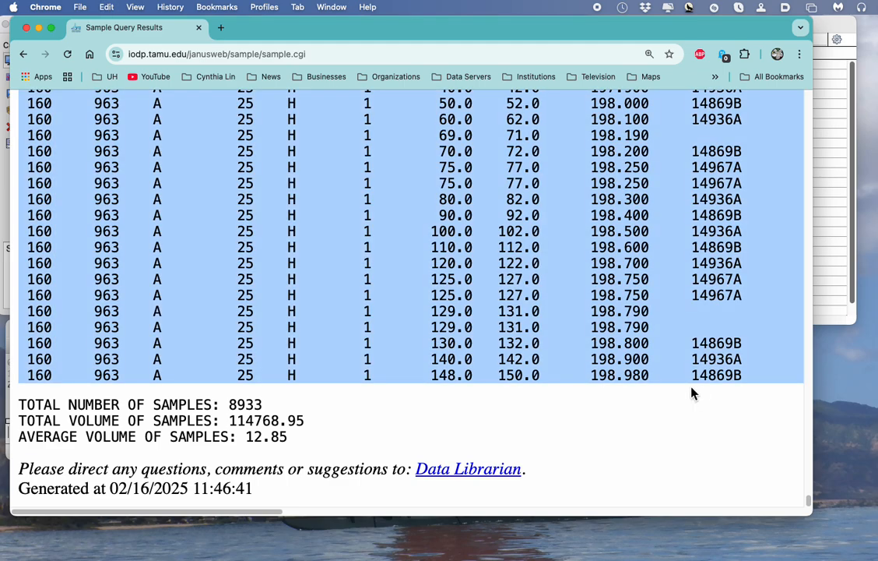
Switch to Igor and paste the copied hole A samples into the empty JANUSDataTable.
click(847, 31)
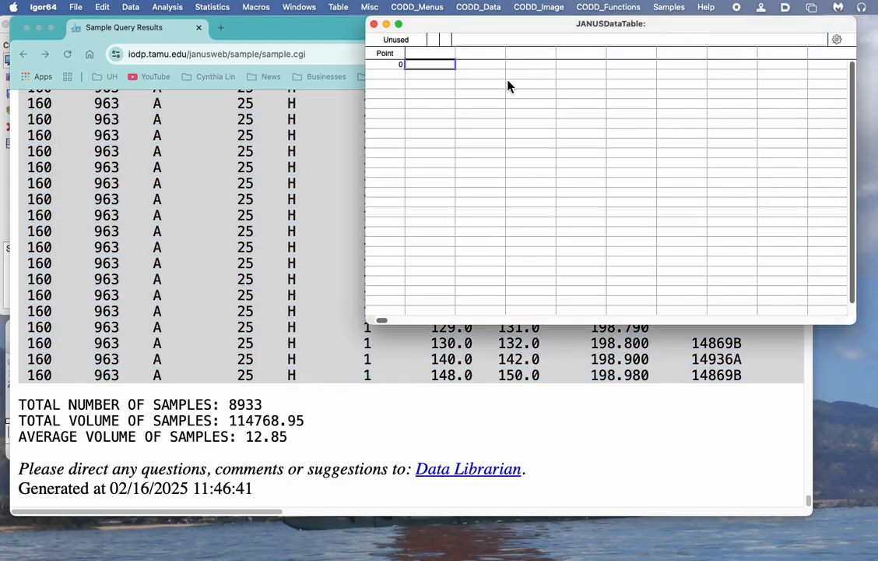
click(453, 69)
key(super+v)
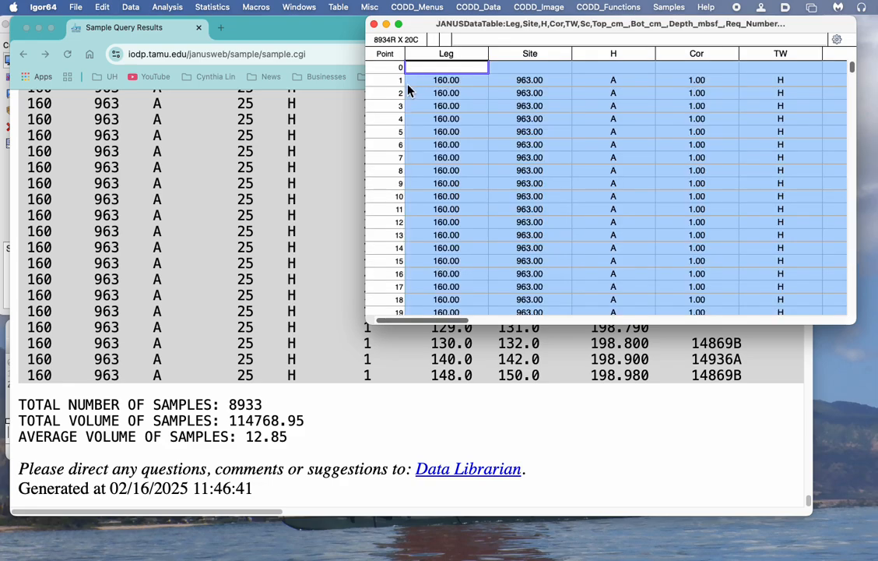
Run JANUSSampleListLoader on the pasted hole A samples, replacing CC's with column number 9.
click(660, 7)
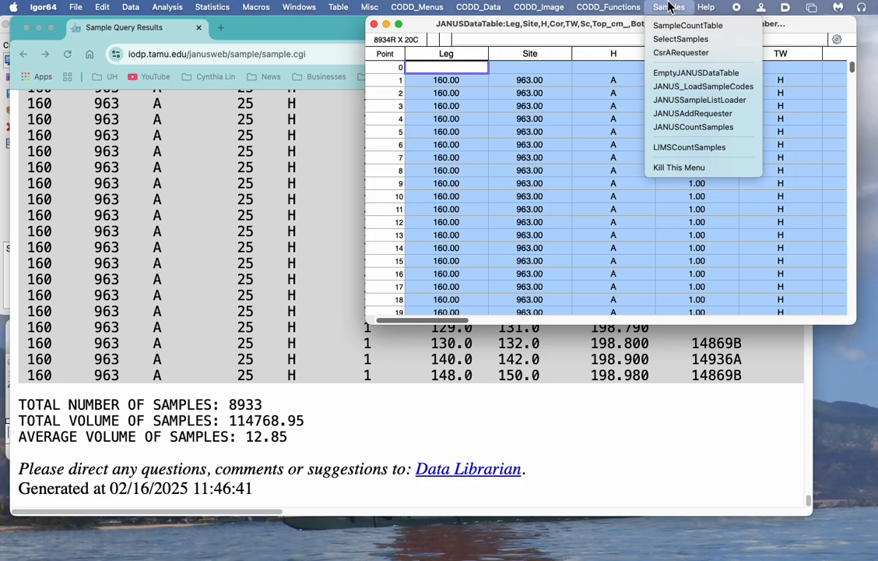
click(702, 102)
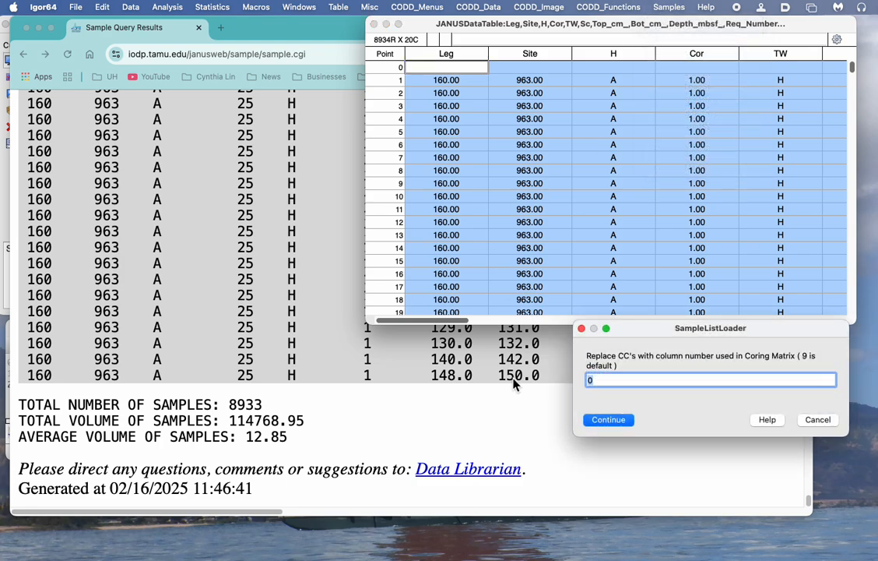
text(9)
click(608, 421)
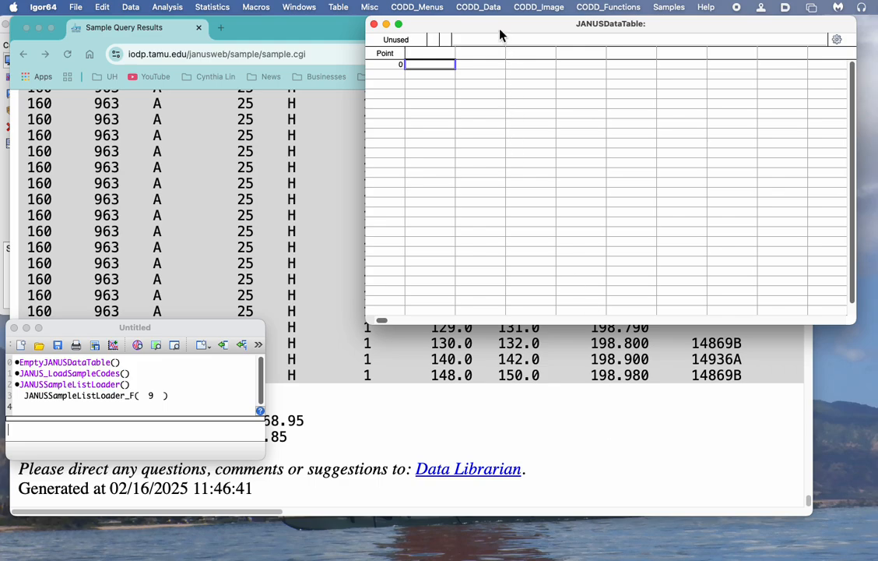
Switch back to Chrome, return to the Sample Report form, change the hole to B and submit the request.
click(288, 209)
key(super+bracketleft)
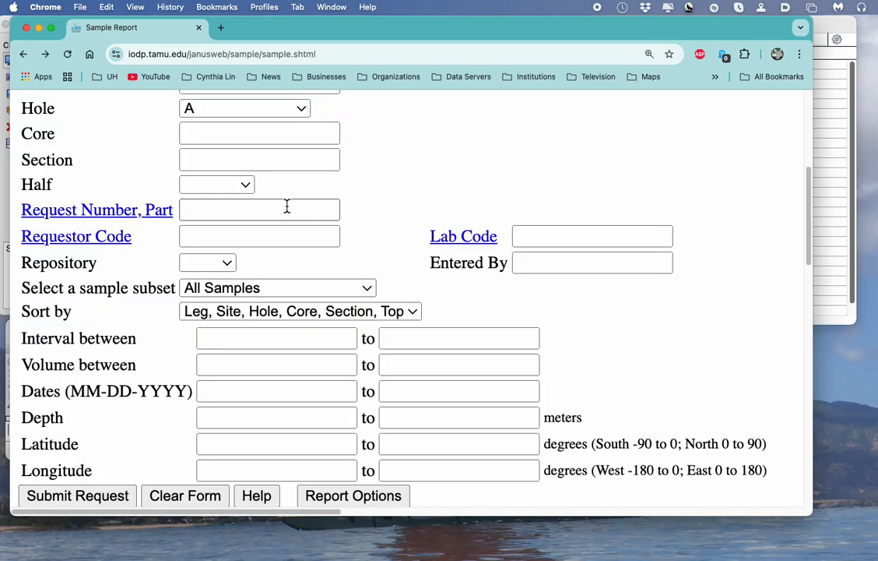
scroll(248, 241, up, 2)
click(250, 183)
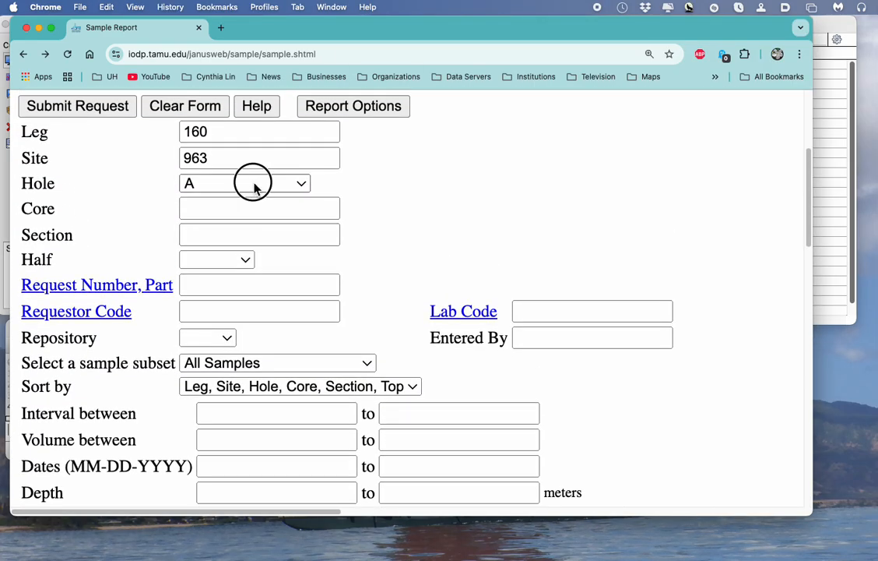
click(250, 209)
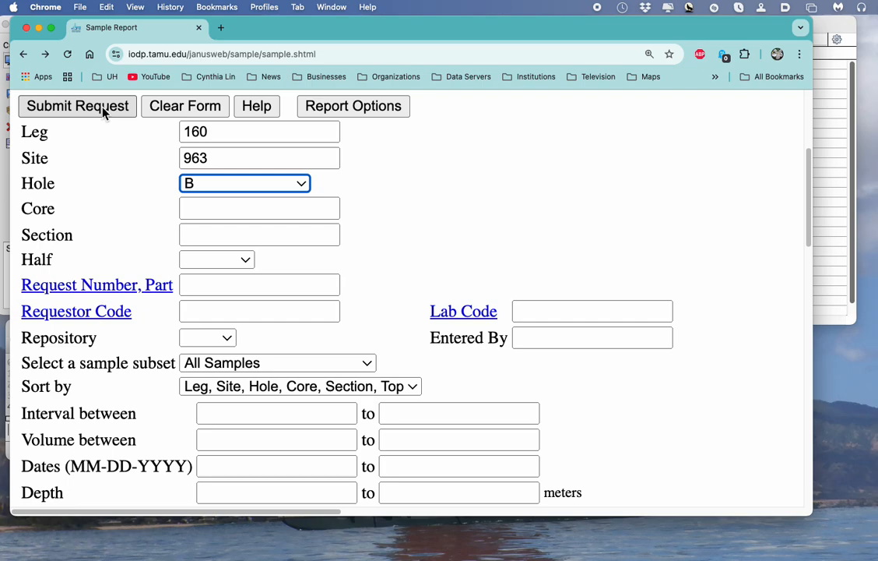
click(103, 110)
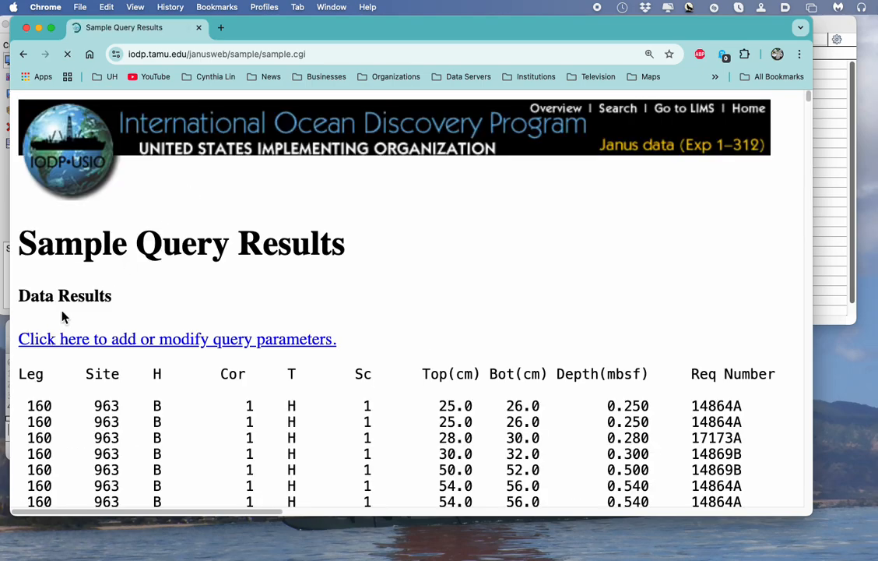
Select and copy the hole B query results from the header row through the last sample row, excluding the totals.
drag(19, 372, 379, 450)
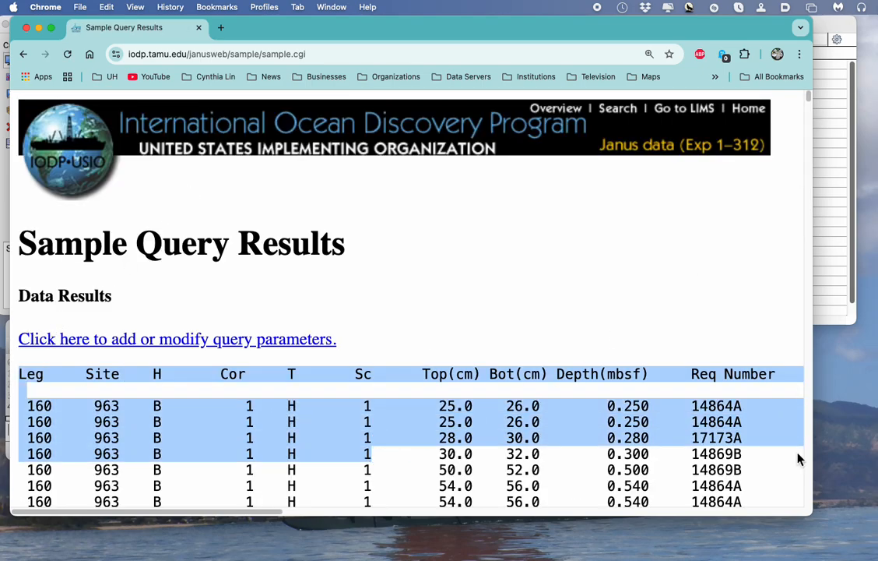
click(809, 499)
scroll(734, 433, down, 5)
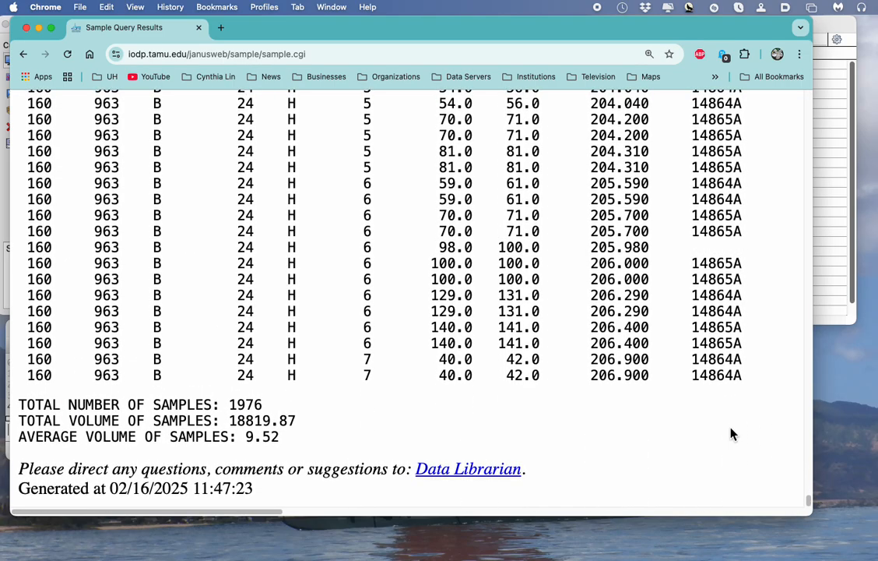
shift+click(745, 393)
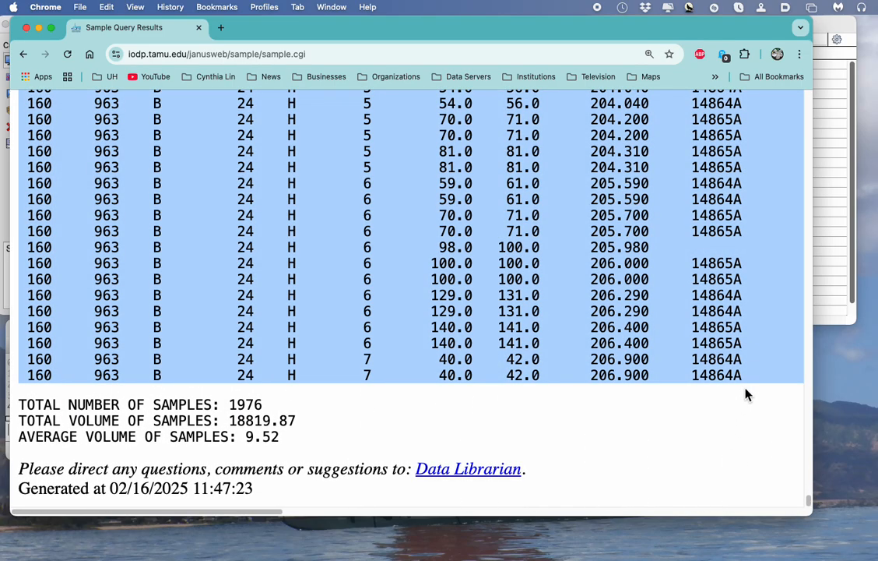
Paste the hole B samples into the JANUSDataTable in Igor and run JANUSSampleListLoader with CC column number 9.
click(833, 35)
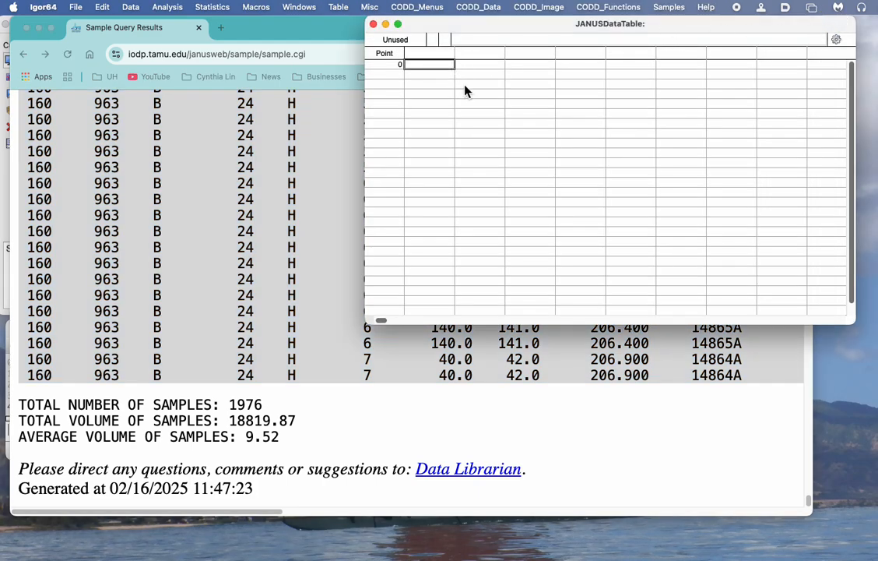
key(super+v)
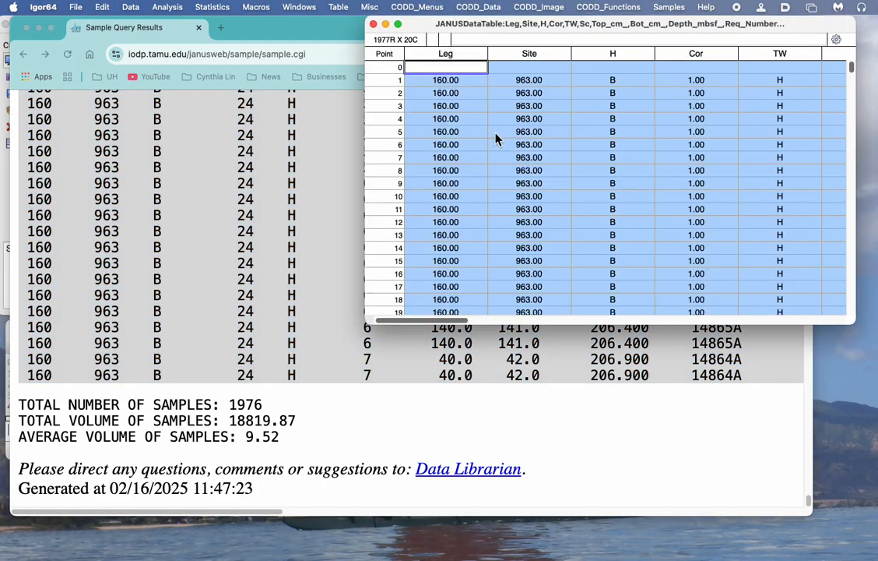
click(668, 8)
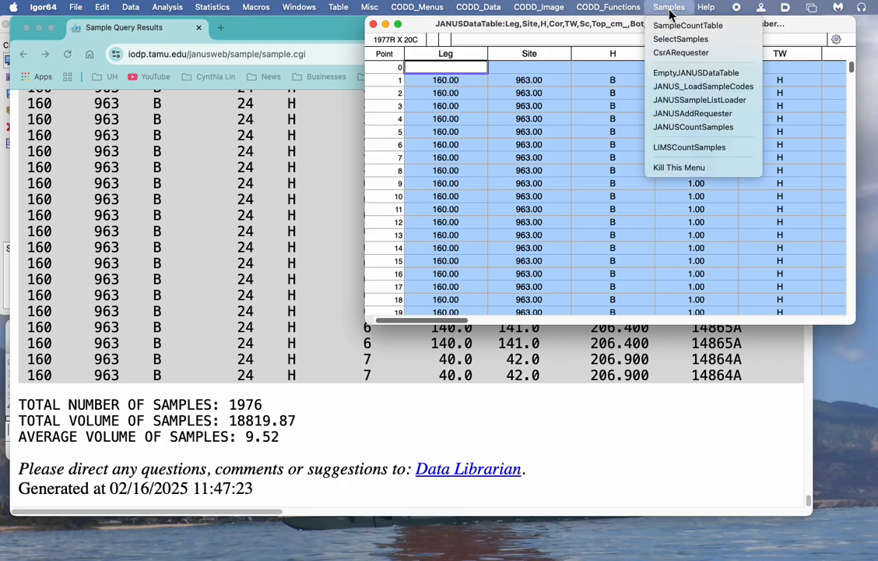
click(690, 99)
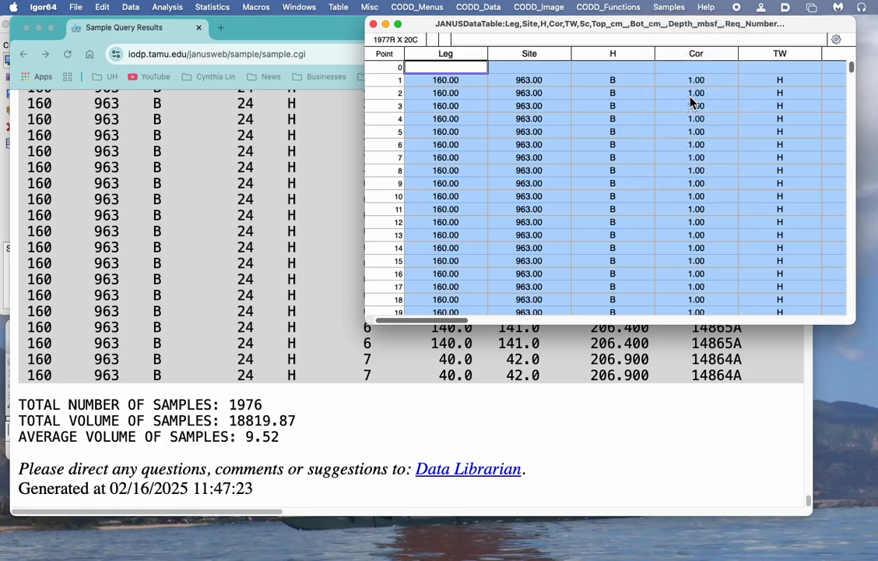
click(612, 419)
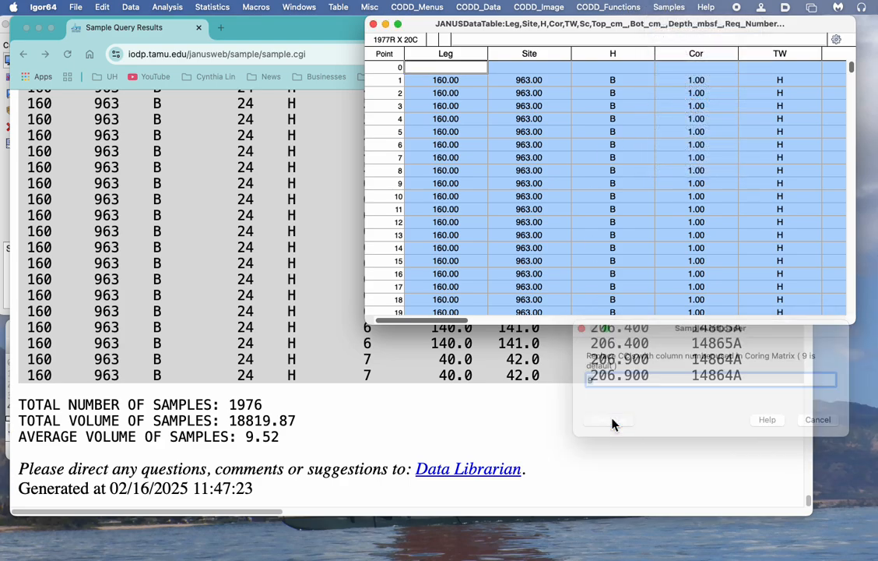
Move the browser window off the Igor windows, switch to Igor and shift the JANUSDataTable window closer to the Data Browser.
click(241, 31)
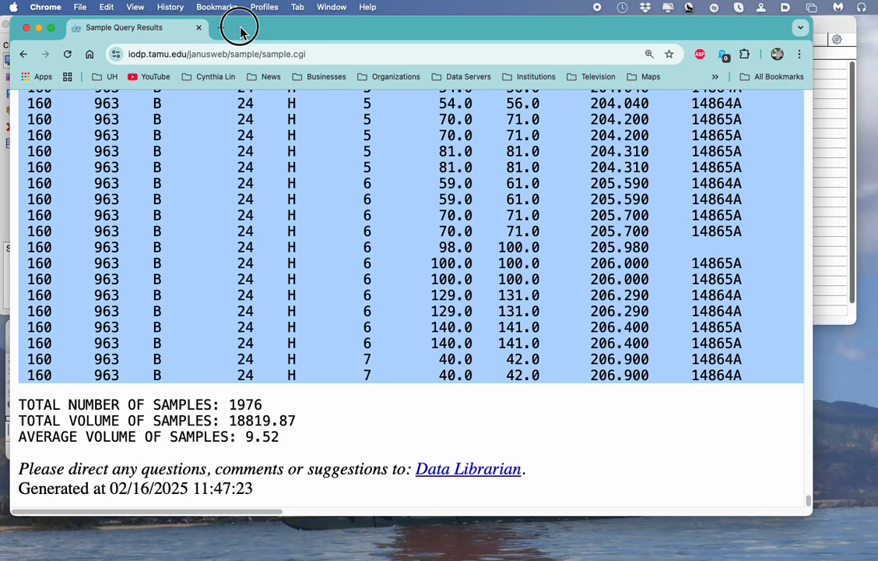
drag(240, 31, 877, 204)
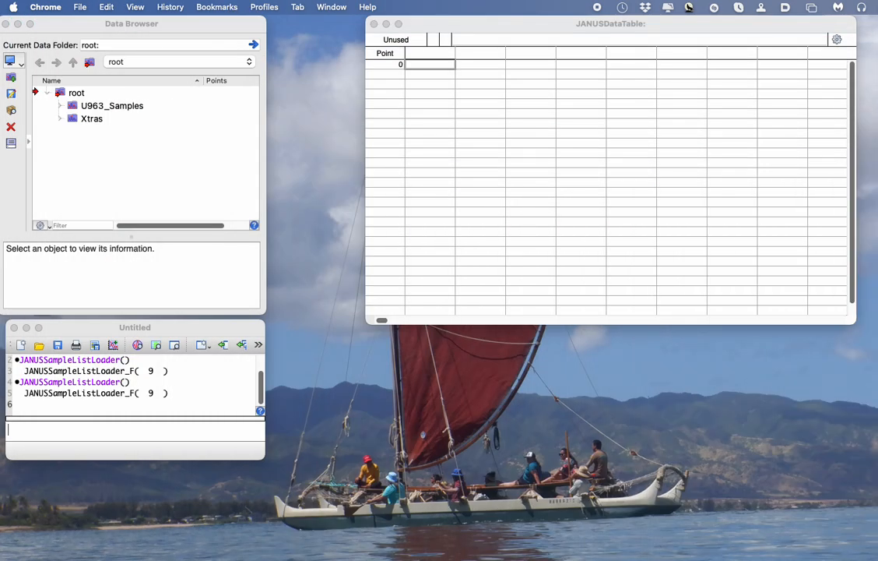
click(173, 28)
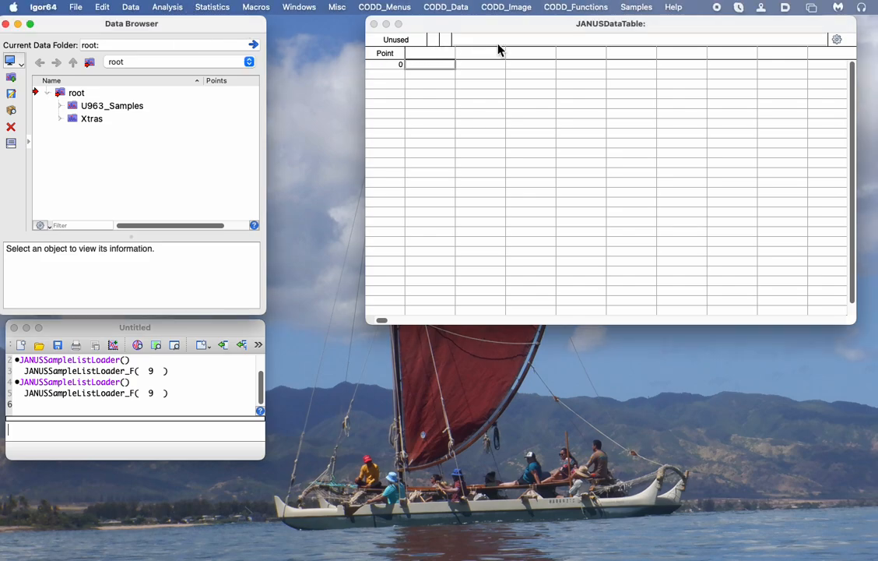
drag(489, 29, 413, 36)
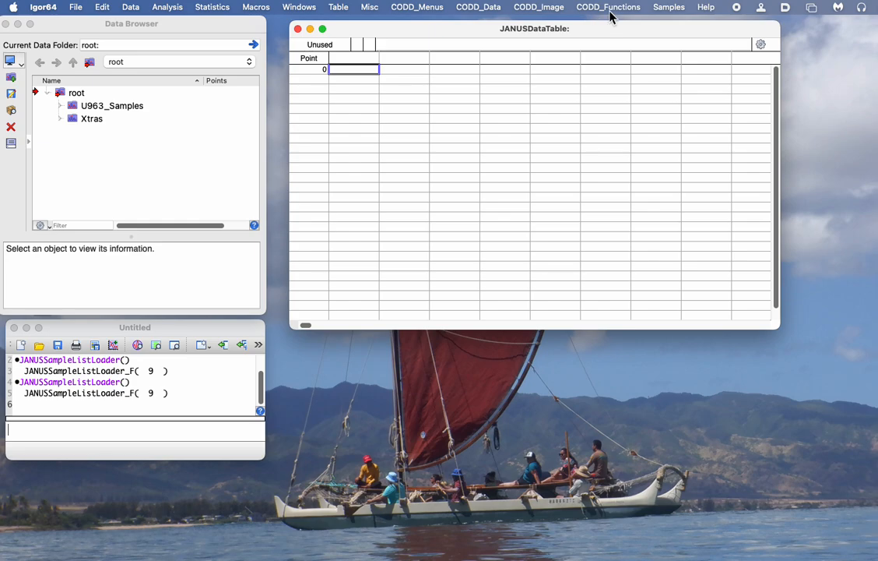
Run JANUSAddRequester for hole U963B.
click(665, 7)
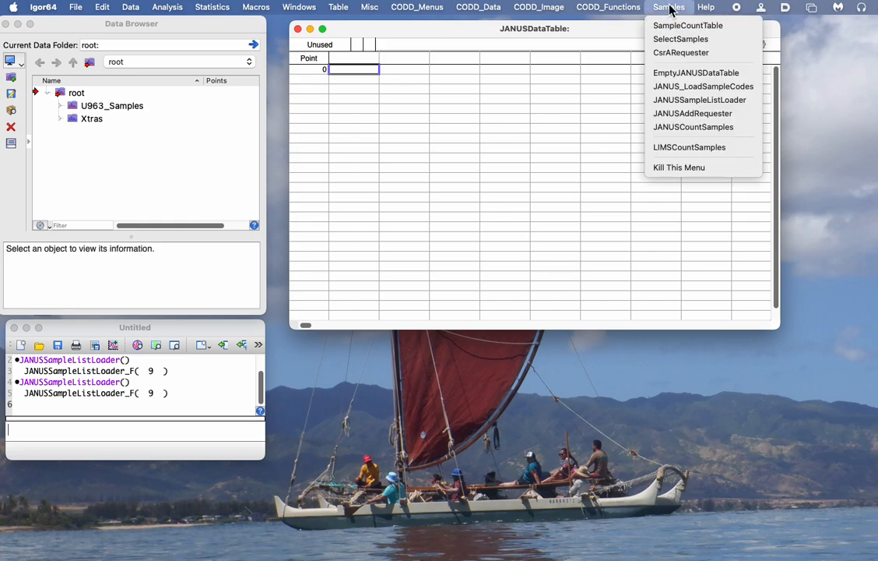
click(689, 116)
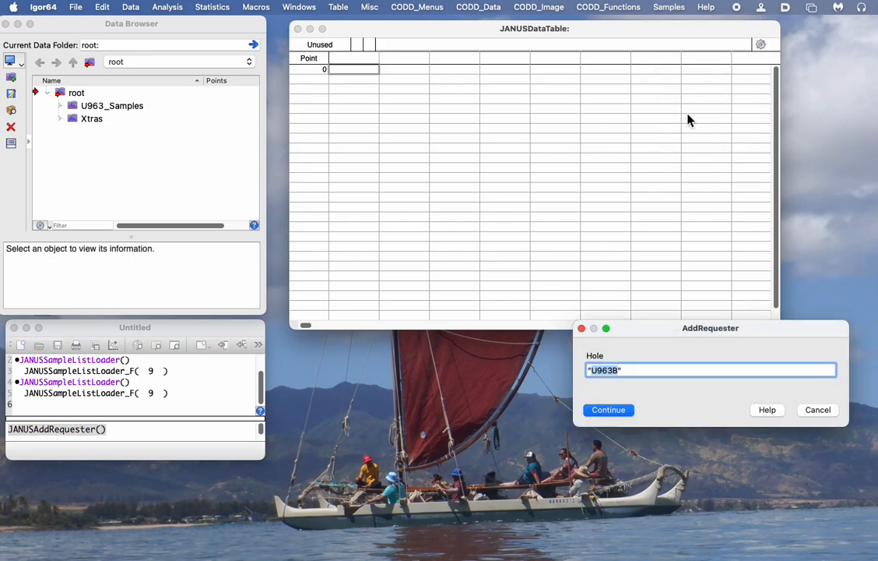
click(612, 410)
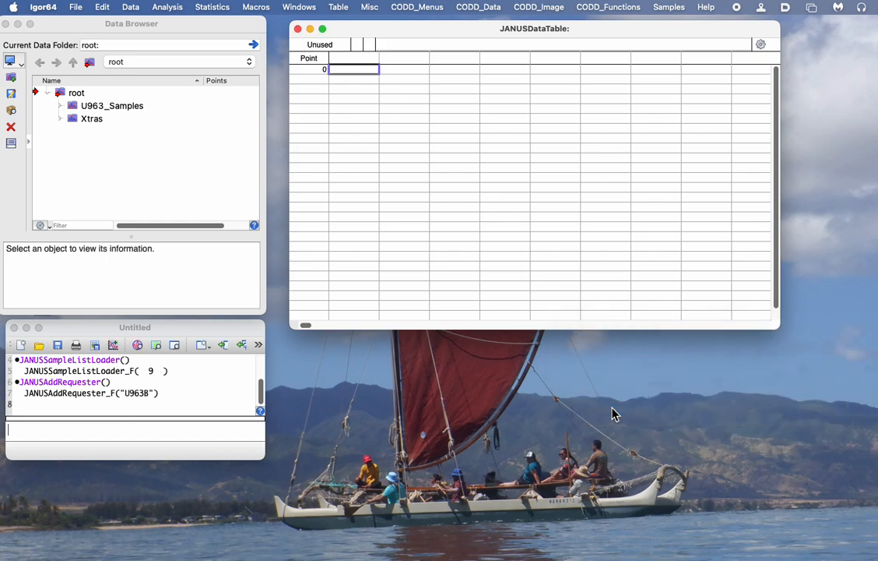
Rerun the JANUSAddRequester_F command from the history for hole U963A.
click(26, 395)
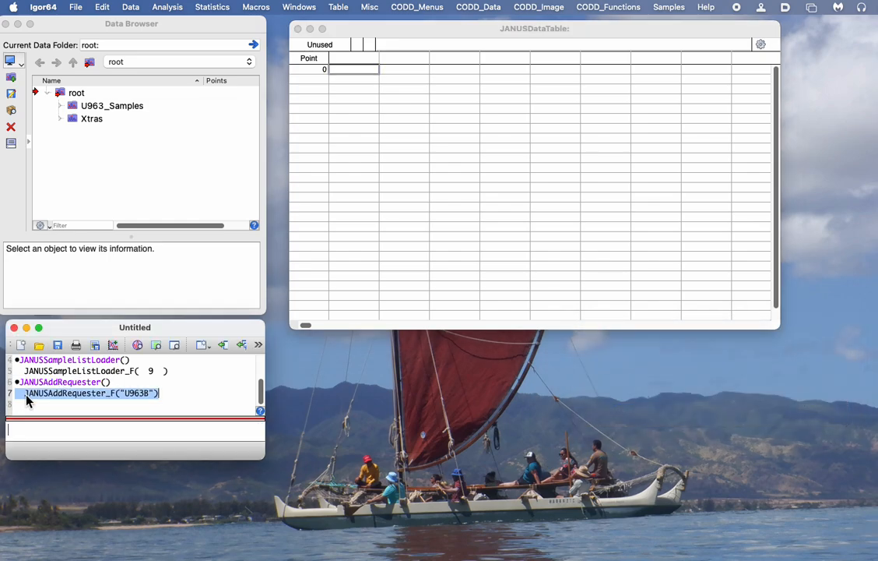
key(Return)
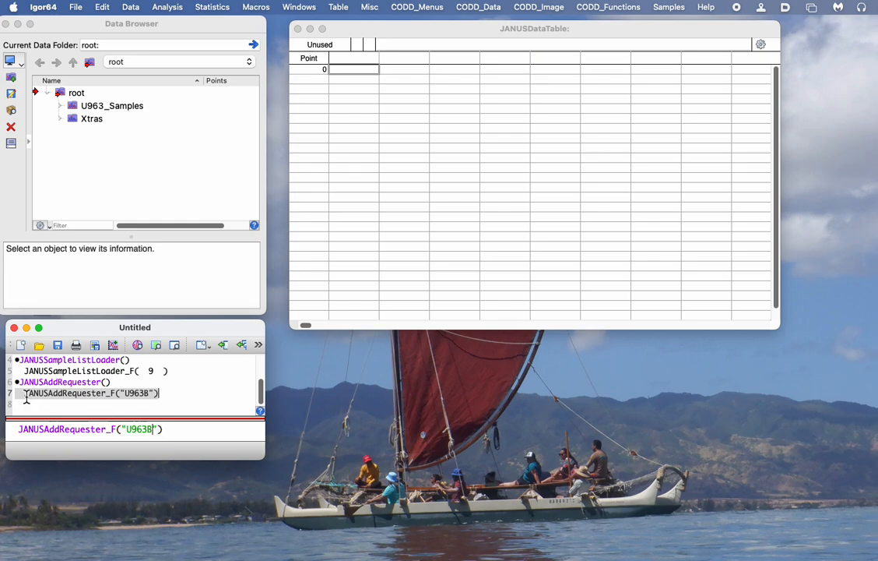
key(BackSpace)
text(A)
key(Return)
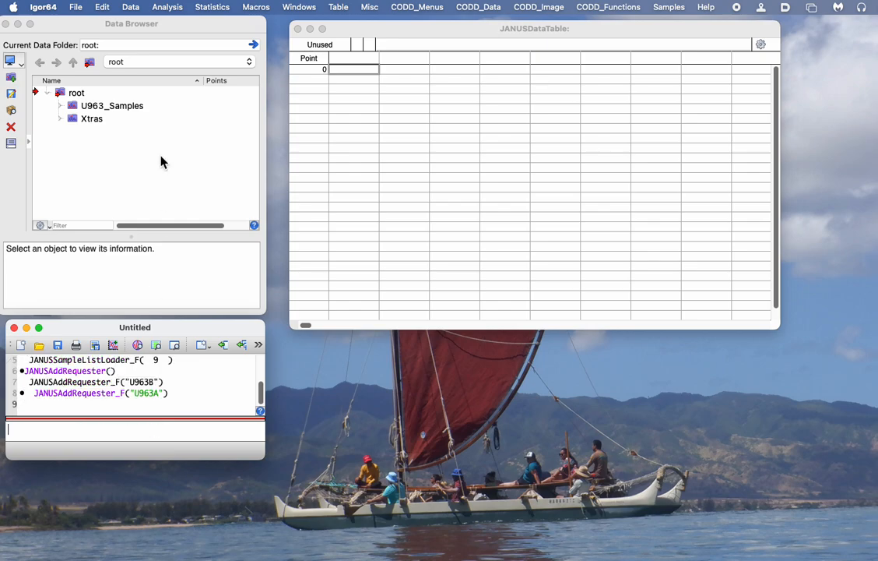
Make a data table for hole U963A from the U963_Samples folder and widen its requester column to examine the names.
click(483, 7)
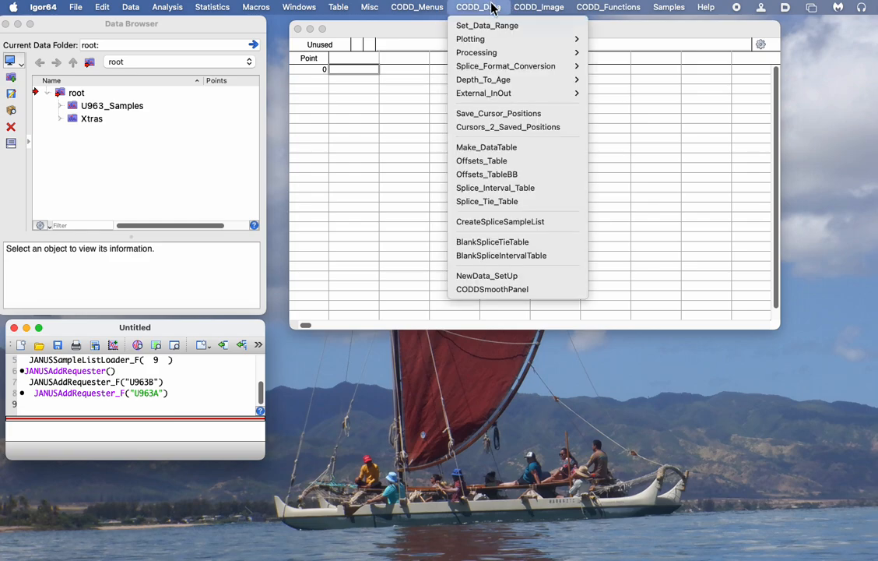
click(502, 147)
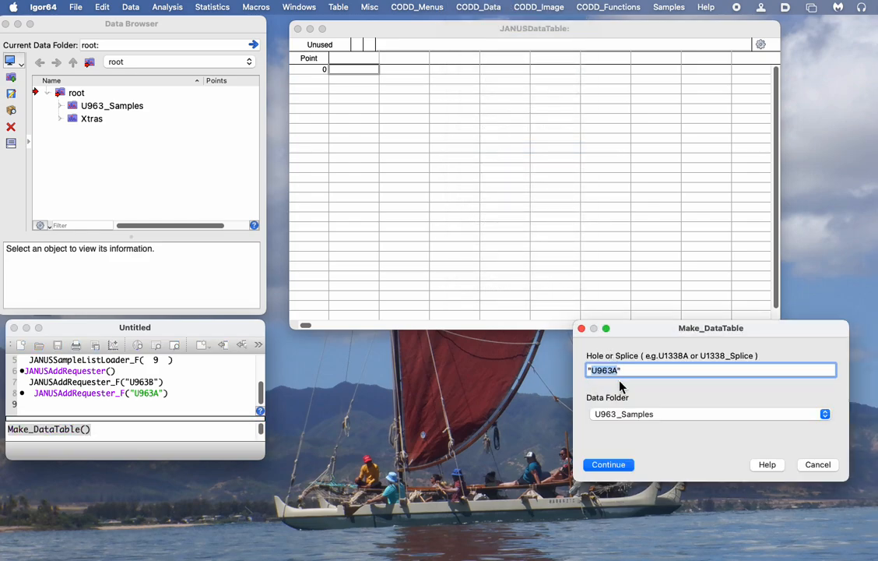
click(611, 467)
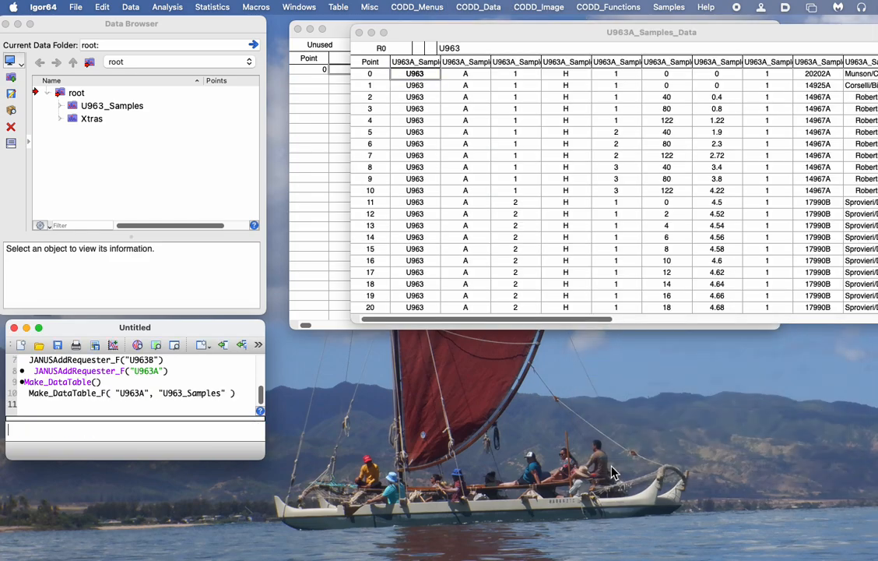
click(563, 33)
drag(564, 32, 295, 34)
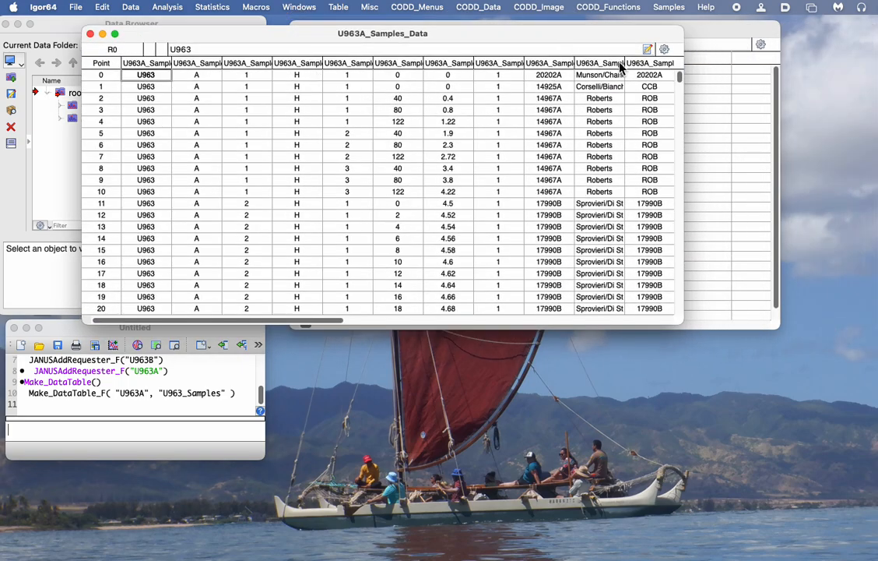
drag(624, 63, 646, 62)
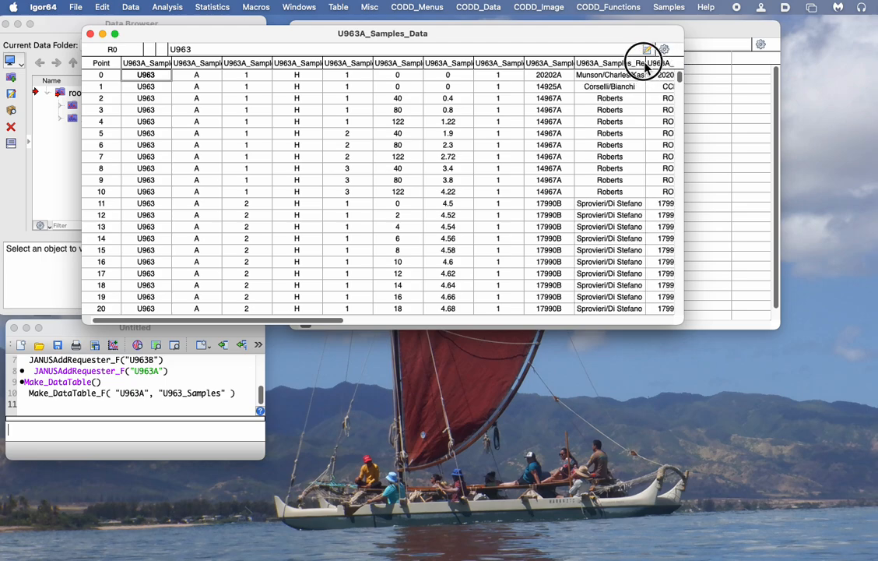
Close the U963A samples table and the empty JANUSDataTable.
click(90, 33)
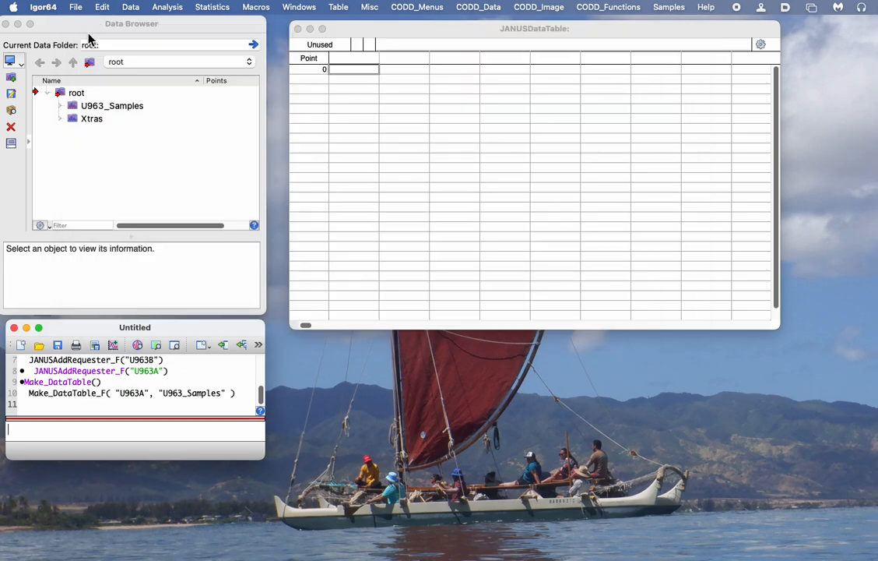
click(417, 221)
click(297, 30)
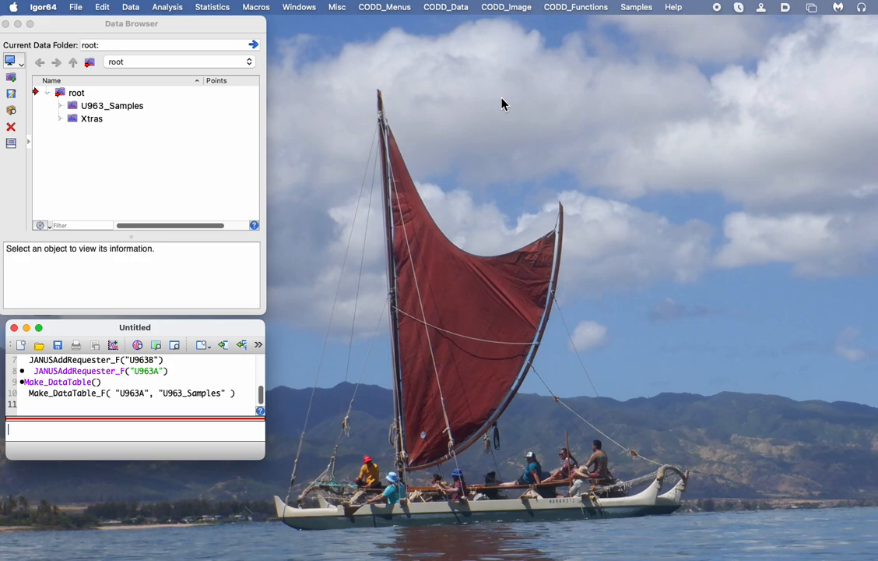
Run JANUSCountSamples for site U963.
click(636, 7)
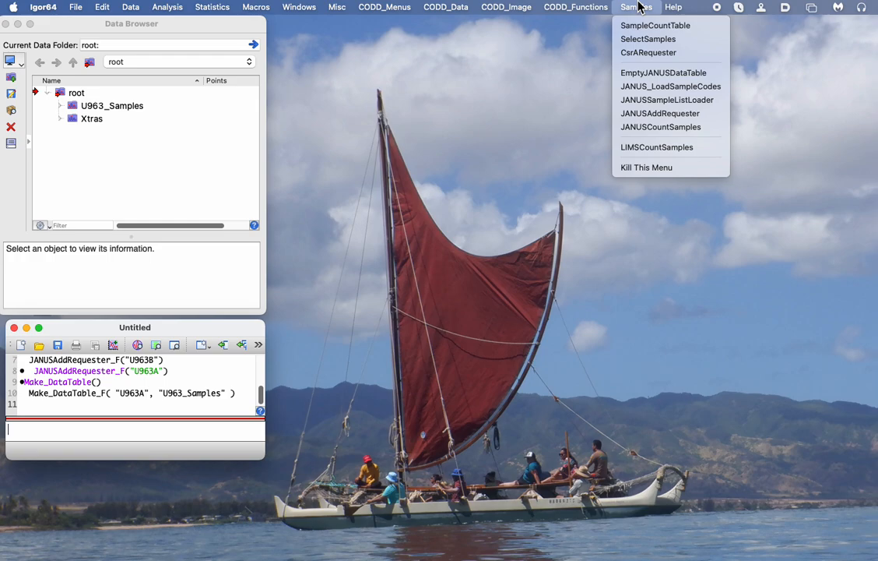
click(662, 129)
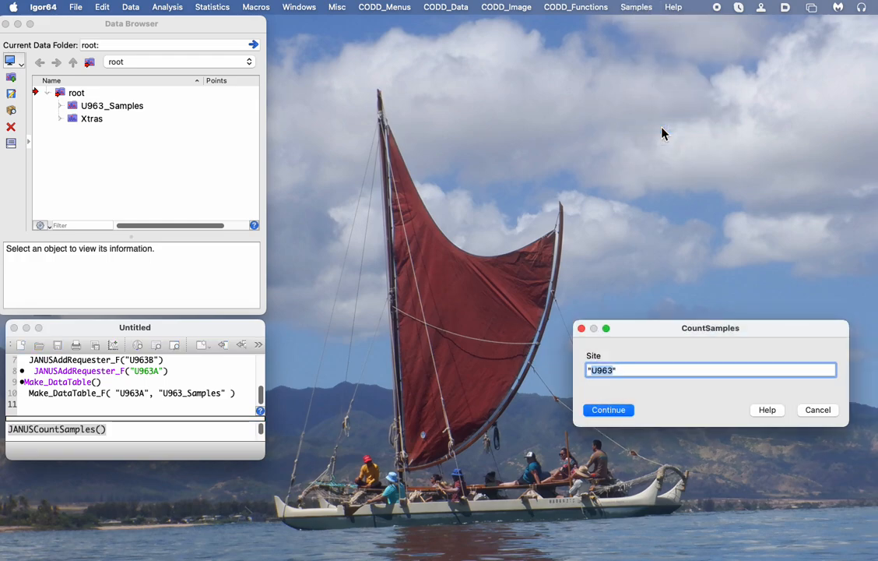
click(609, 411)
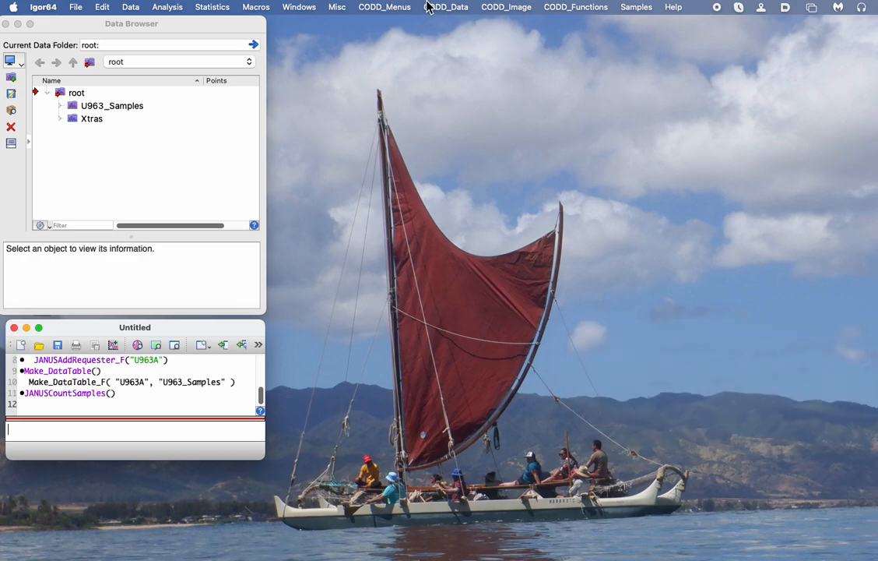
Open the SampleCountTable for site U963, enlarge it to examine the counts per requester and hole, and close it.
click(637, 7)
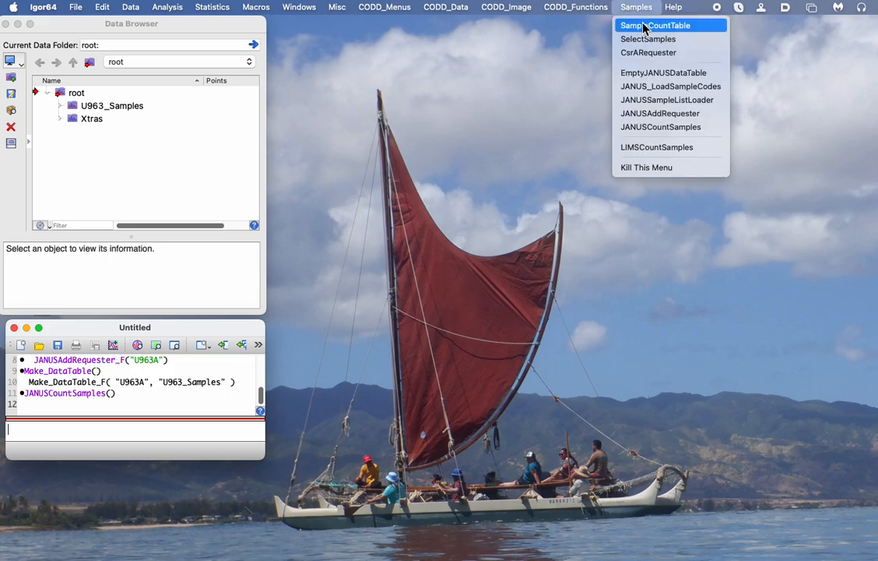
click(644, 28)
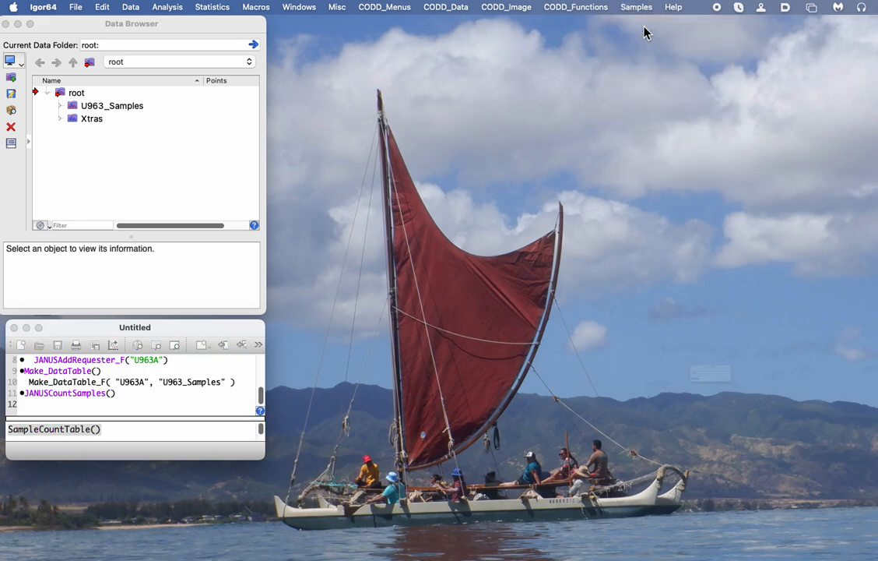
click(613, 410)
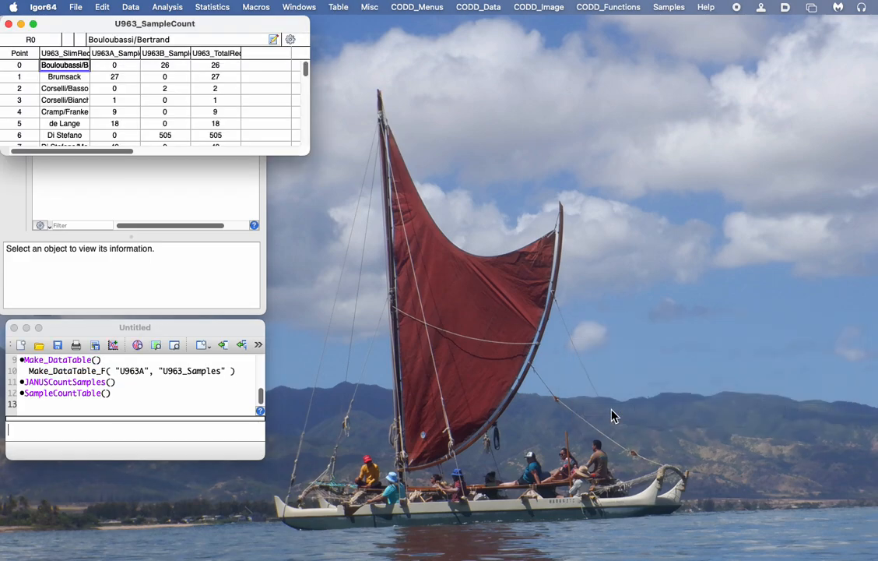
click(253, 28)
drag(254, 28, 328, 82)
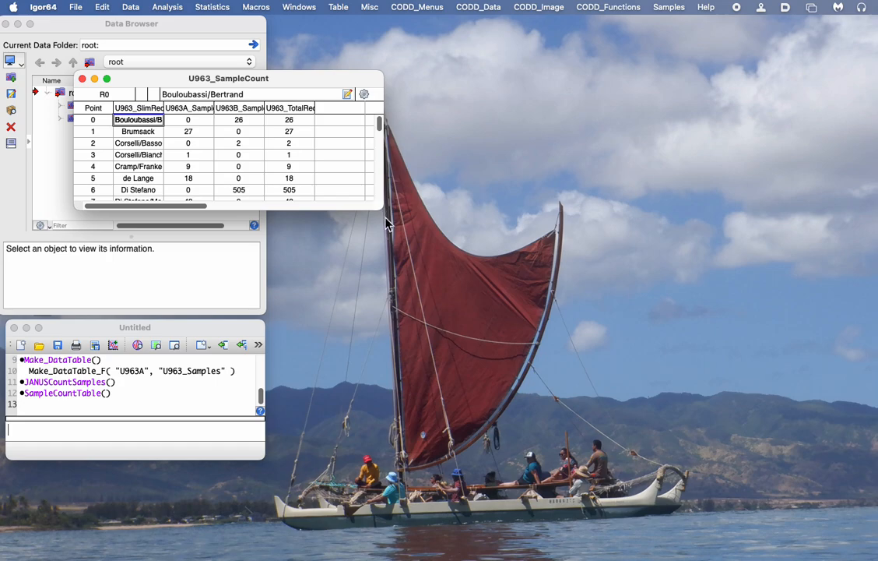
drag(382, 212, 698, 421)
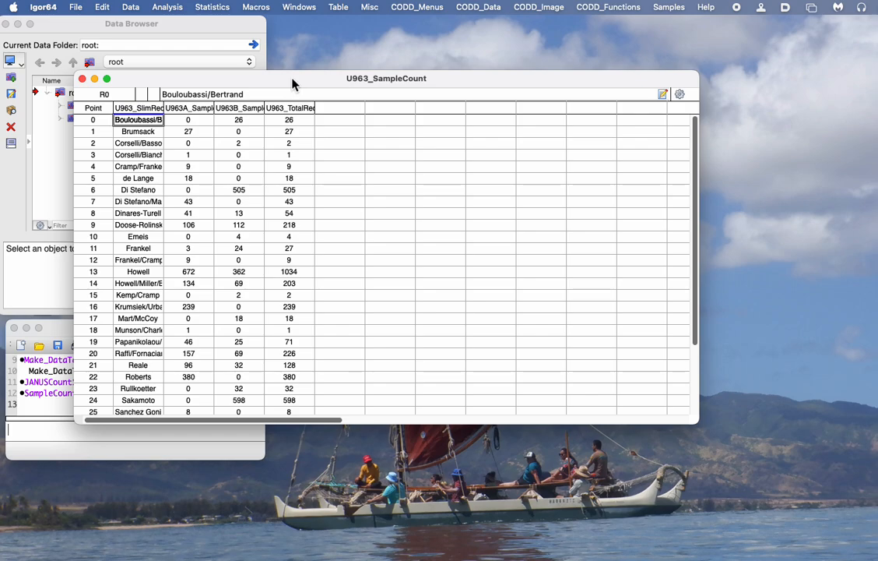
click(81, 80)
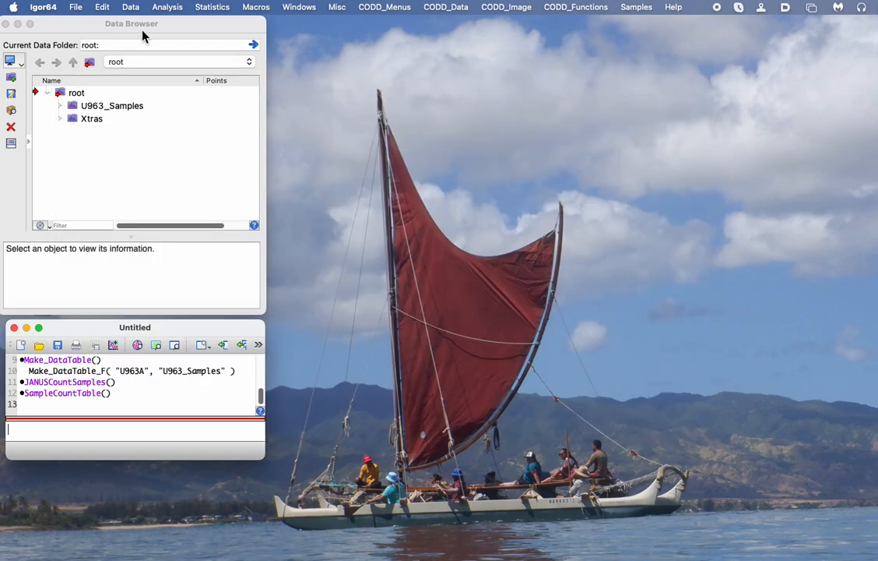
click(137, 41)
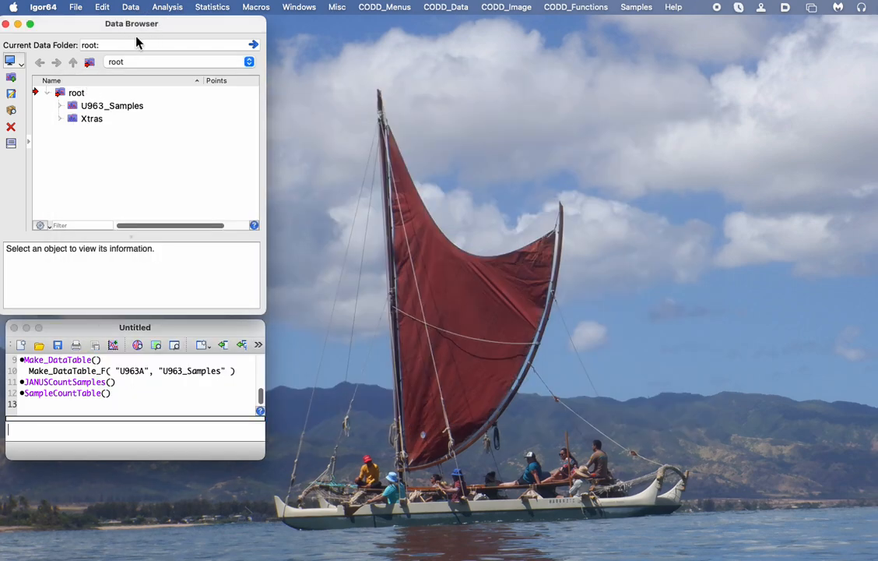
click(633, 8)
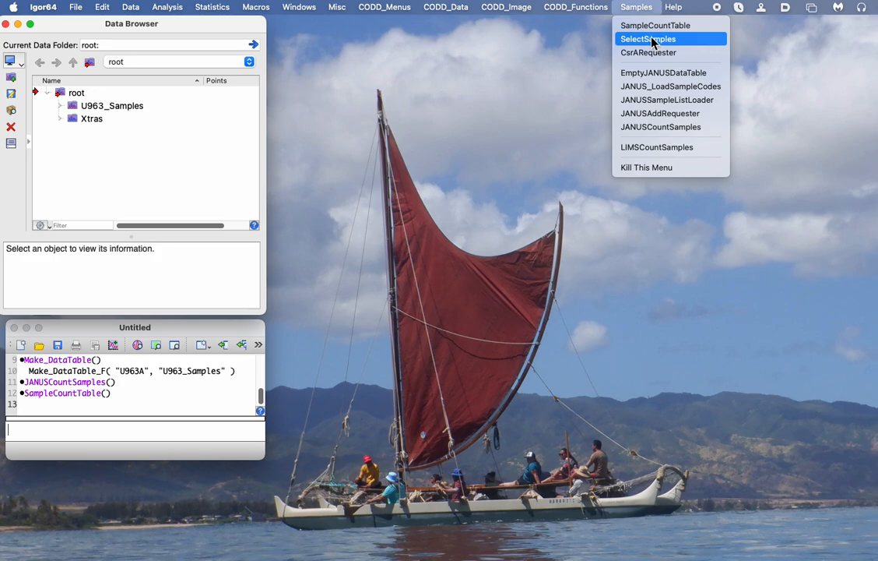
click(492, 92)
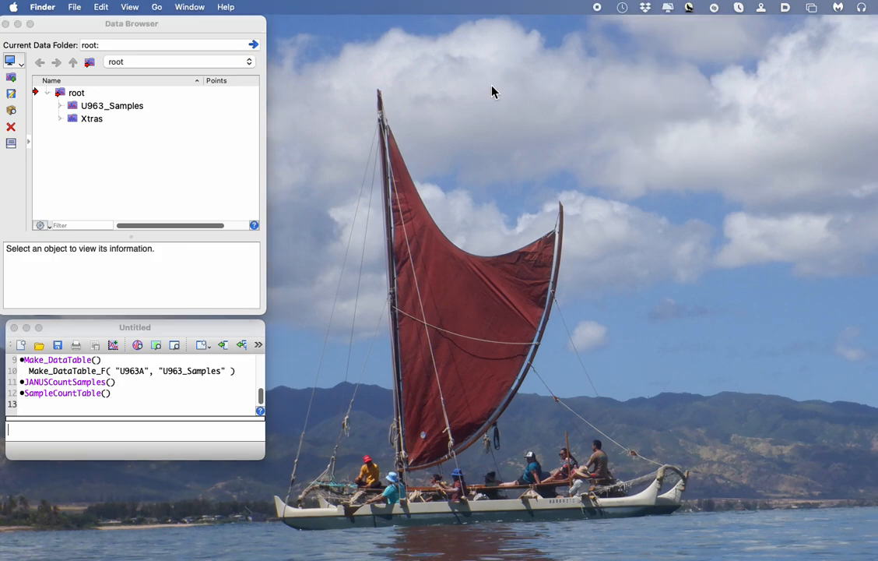
click(173, 163)
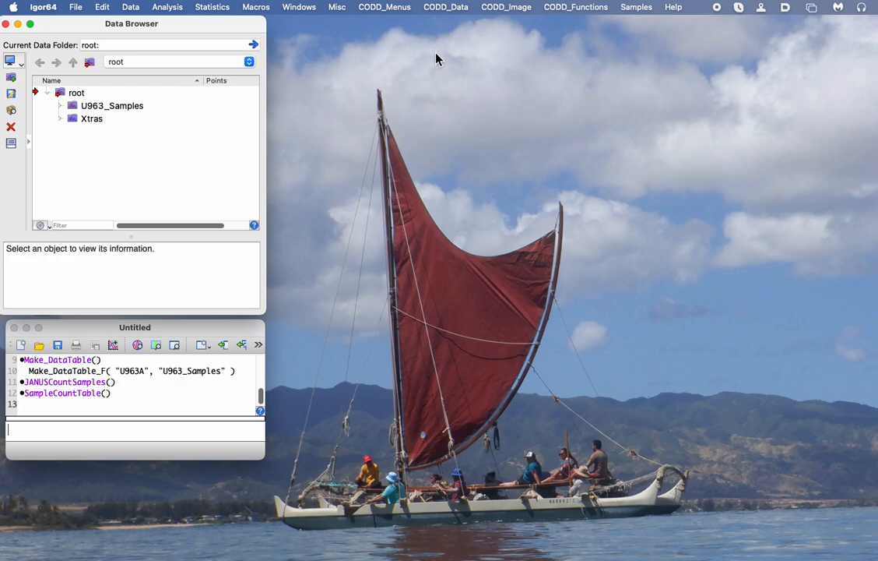
click(628, 7)
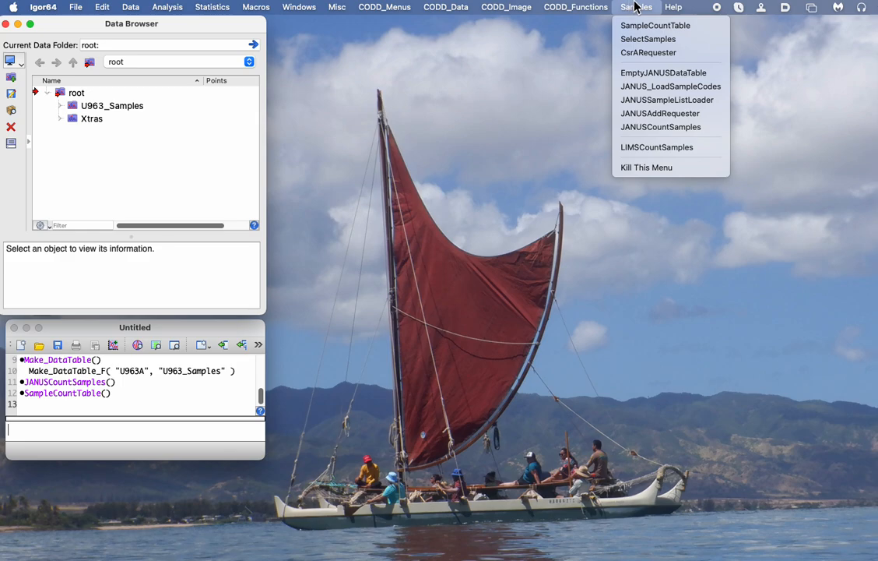
click(634, 7)
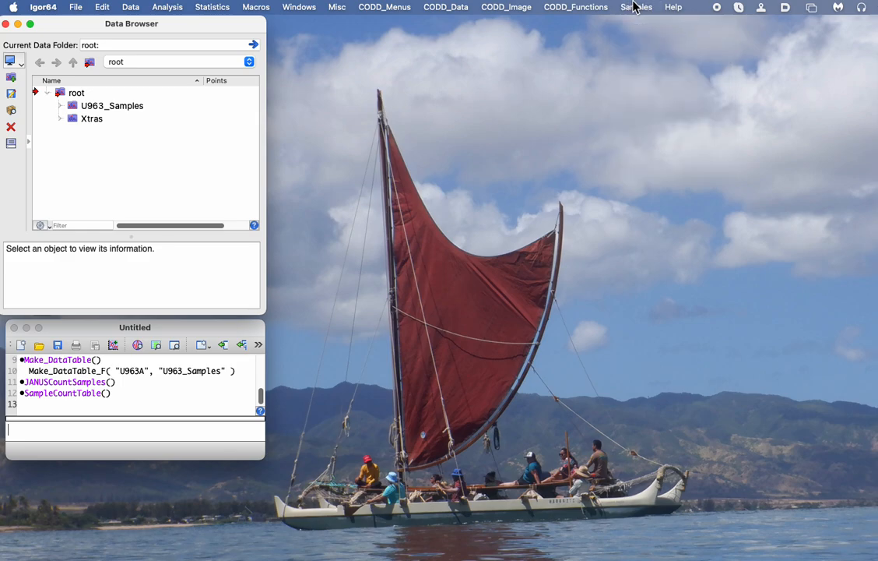